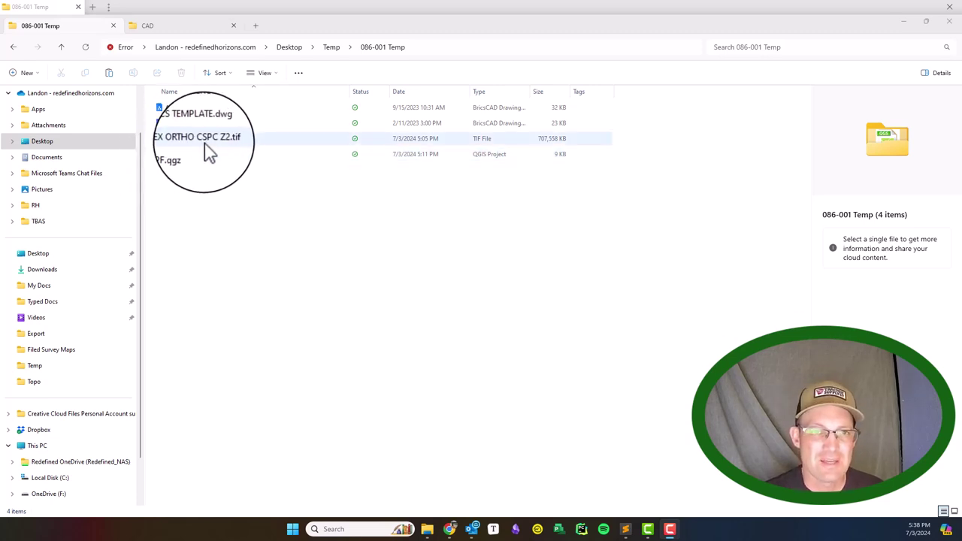
Rename the drawing file BRICS TEMPLATE.dwg in the 086-001 Temp folder to GIS LW.dwg
{"action": "left_click", "coordinate": [205, 139]}
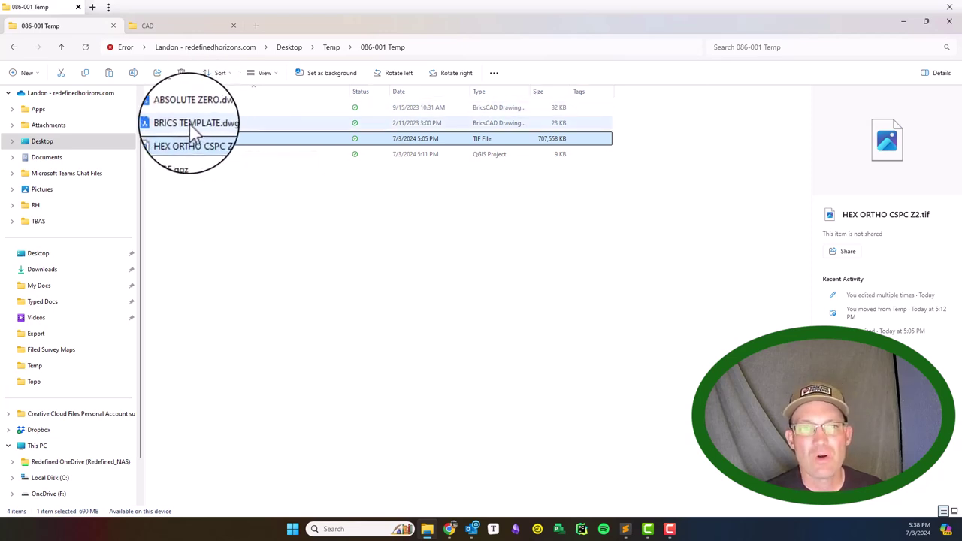
{"action": "left_click", "coordinate": [201, 123]}
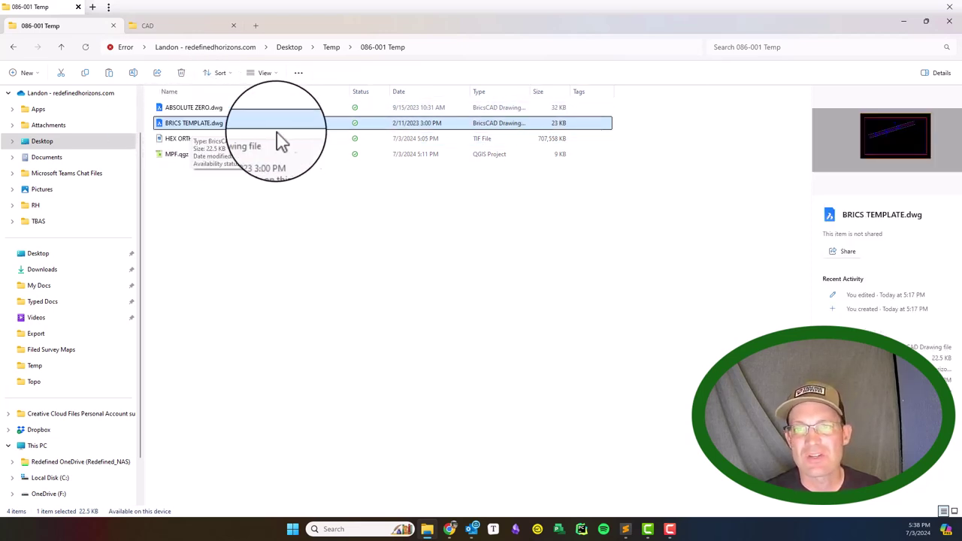
{"action": "right_click", "coordinate": [203, 126]}
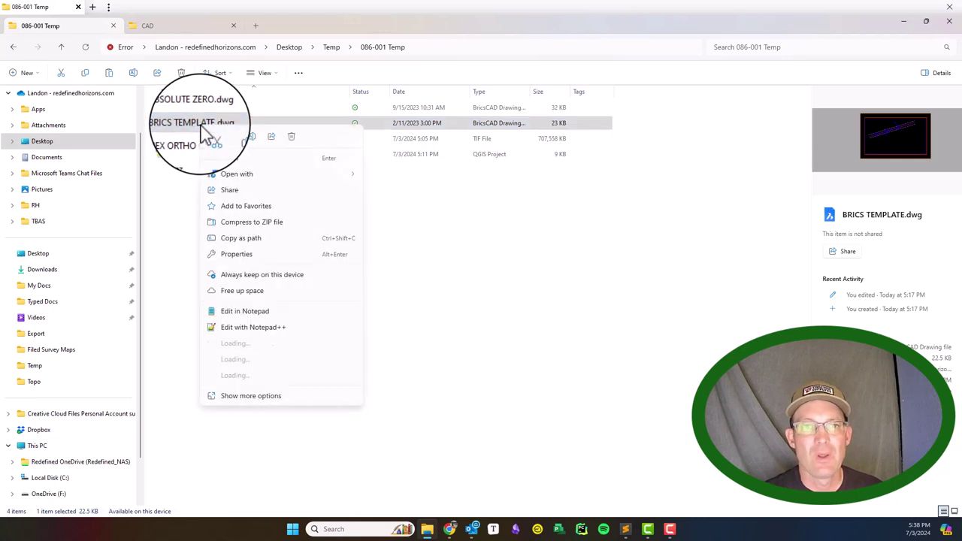
{"action": "left_click", "coordinate": [253, 138]}
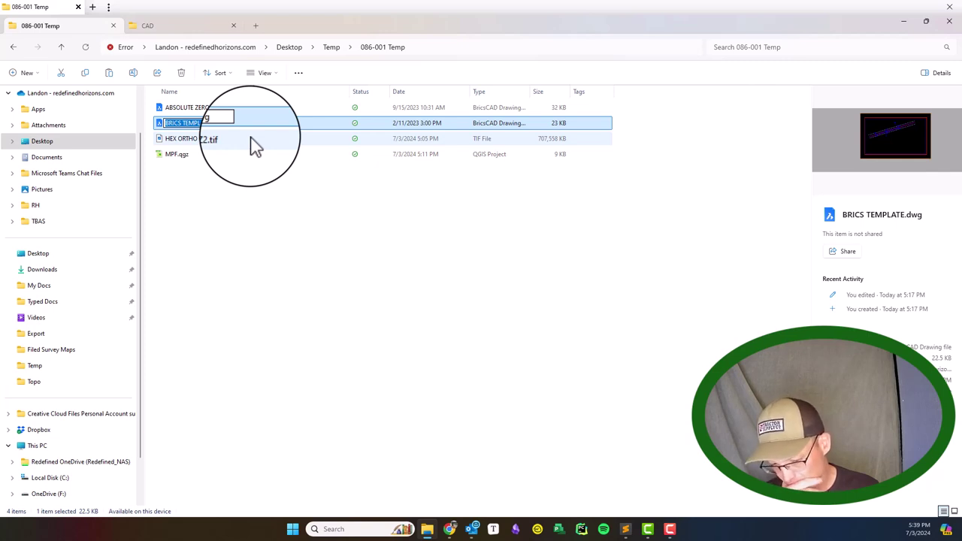
{"action": "type", "text": "gi"}
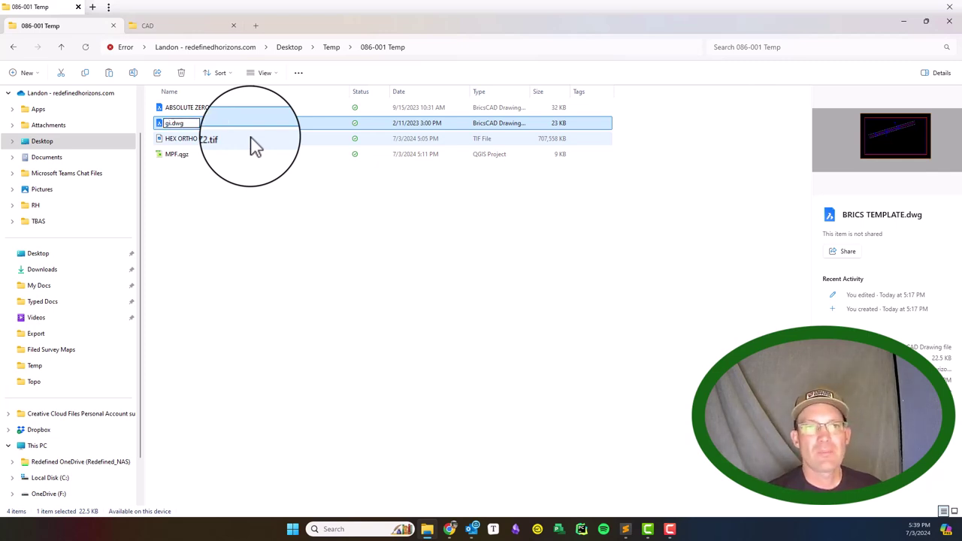
{"action": "key", "text": "BackSpace"}
{"action": "key", "text": "BackSpace"}
{"action": "type", "text": "GIS LIN"}
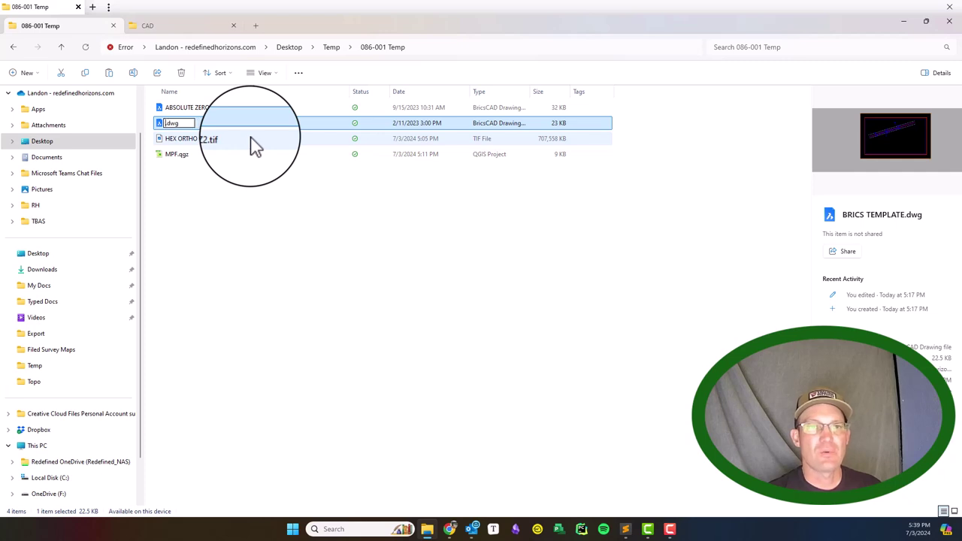
{"action": "type", "text": "EWORK"}
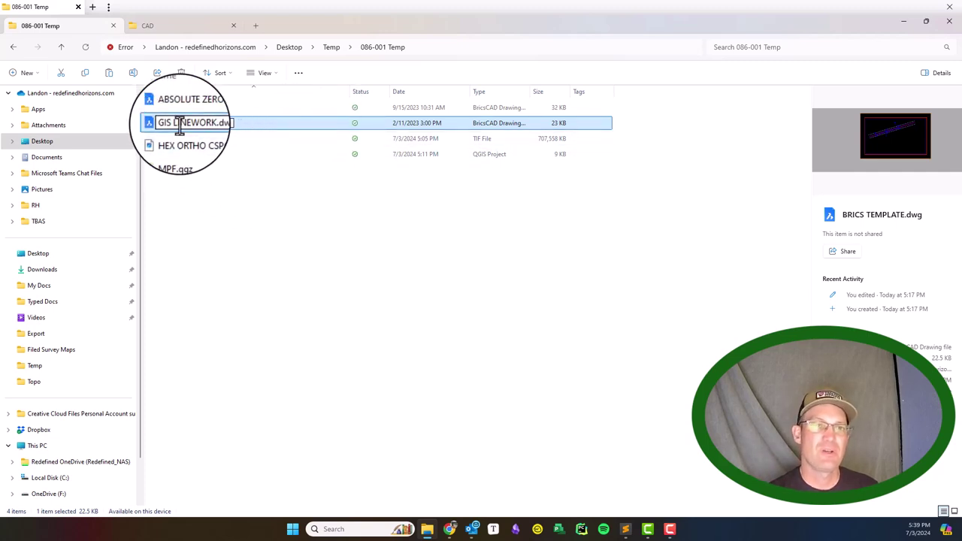
{"action": "left_click_drag", "start_coordinate": [176, 124], "coordinate": [203, 126]}
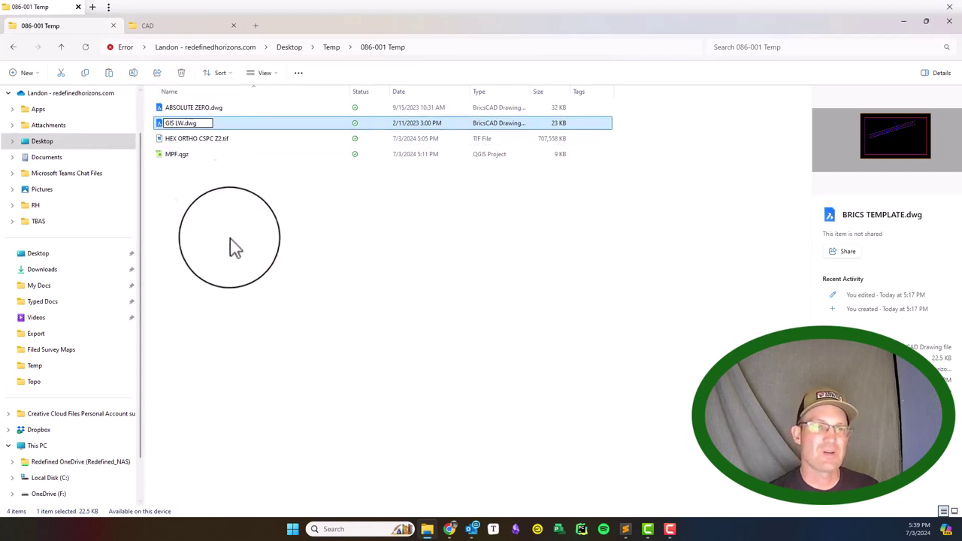
{"action": "left_click", "coordinate": [229, 244]}
Rename the drawing file ABSOLUTE ZERO.dwg to GIS ORTHO.dwg
{"action": "left_click", "coordinate": [188, 107]}
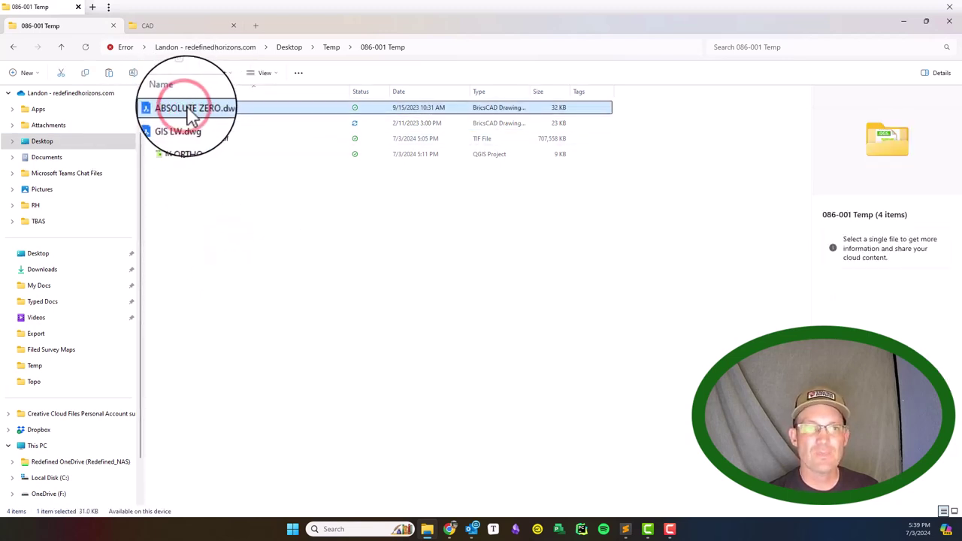
{"action": "right_click", "coordinate": [182, 125]}
{"action": "left_click", "coordinate": [177, 125]}
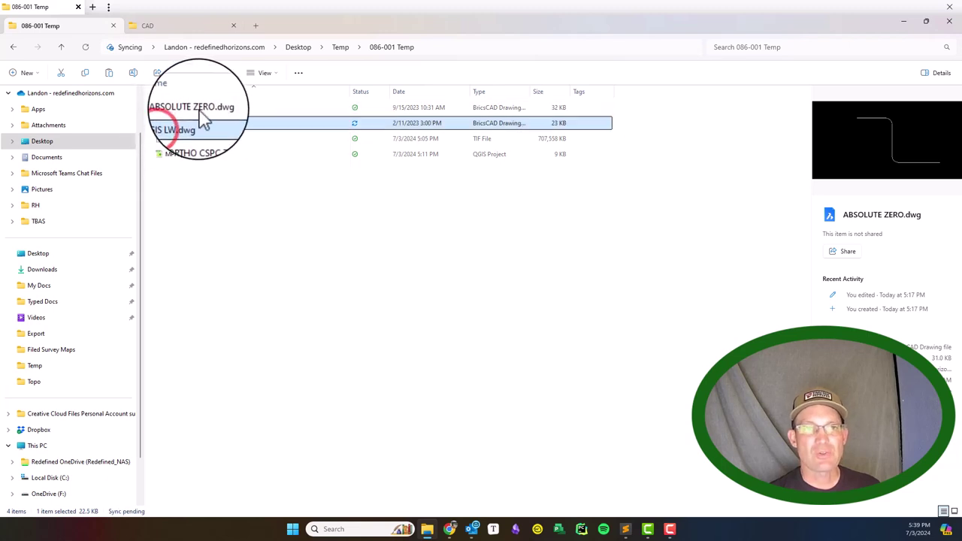
{"action": "left_click", "coordinate": [199, 113]}
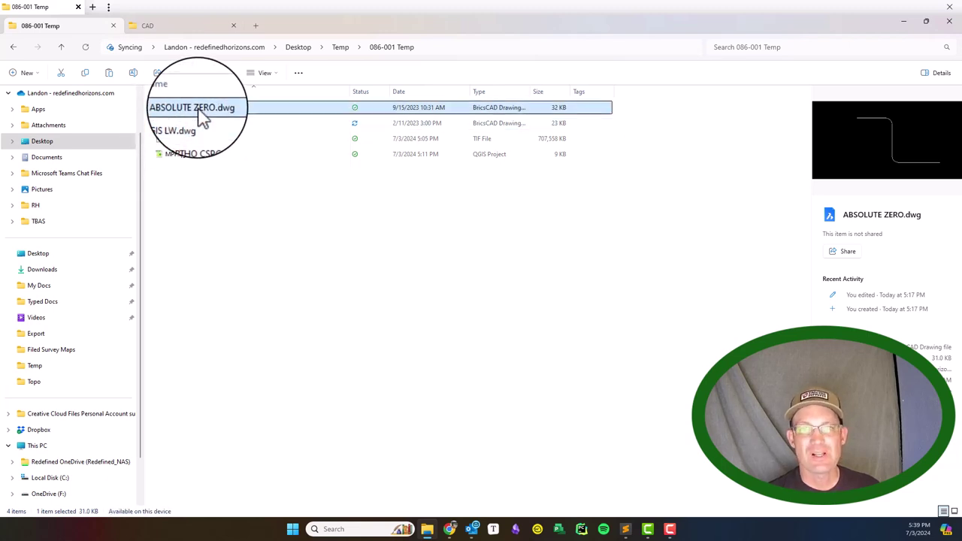
{"action": "right_click", "coordinate": [200, 112]}
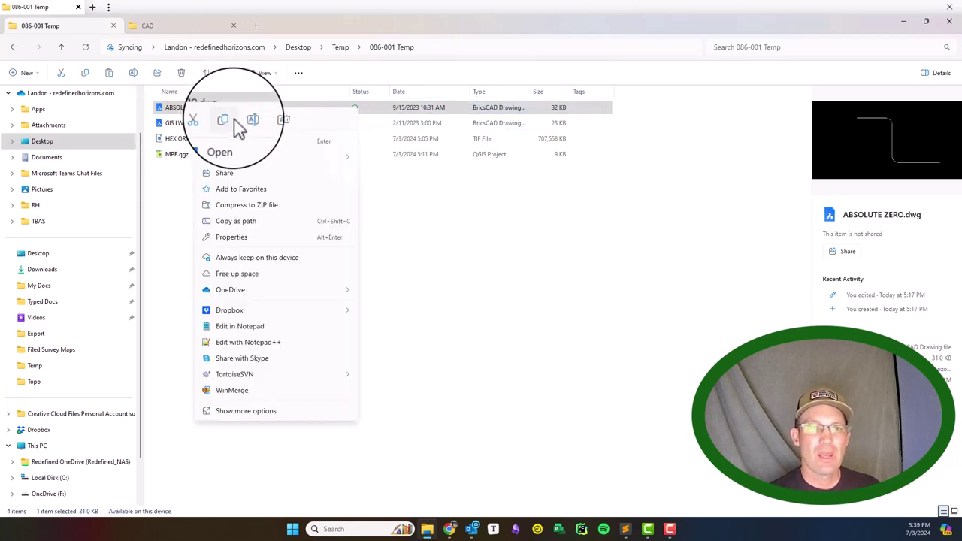
{"action": "left_click", "coordinate": [253, 122]}
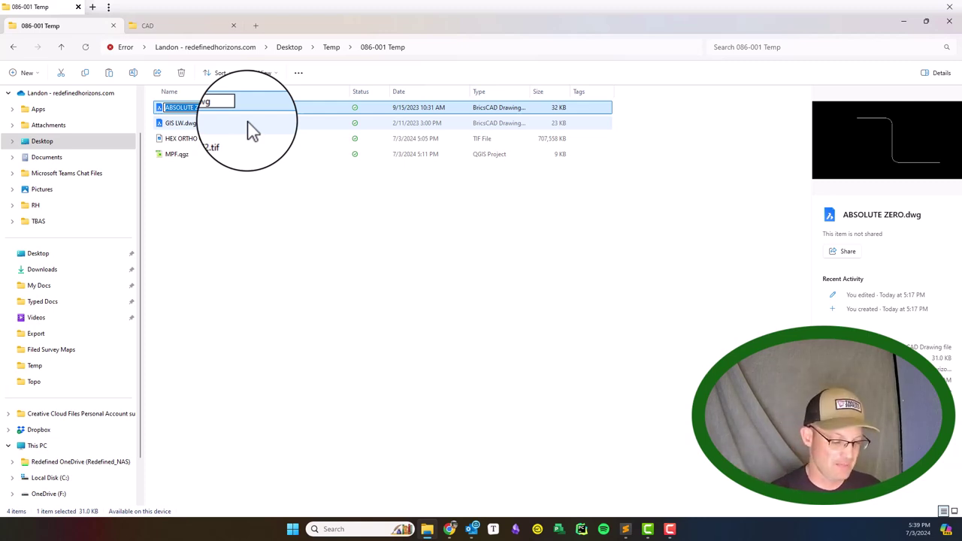
{"action": "type", "text": "GIS ORTHO"}
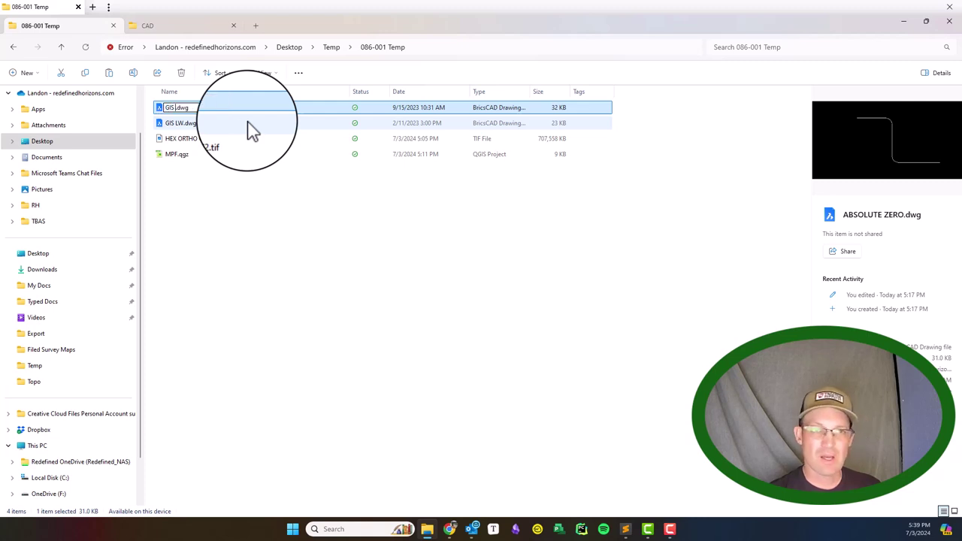
{"action": "left_click", "coordinate": [302, 314]}
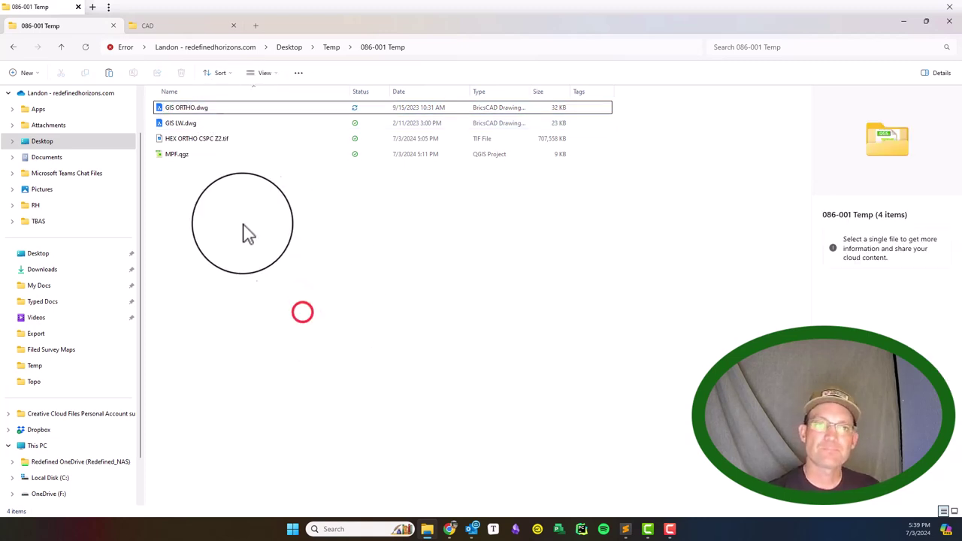
Open GIS ORTHO.dwg in BricsCAD and erase all the existing linework in model space
{"action": "left_click", "coordinate": [189, 107]}
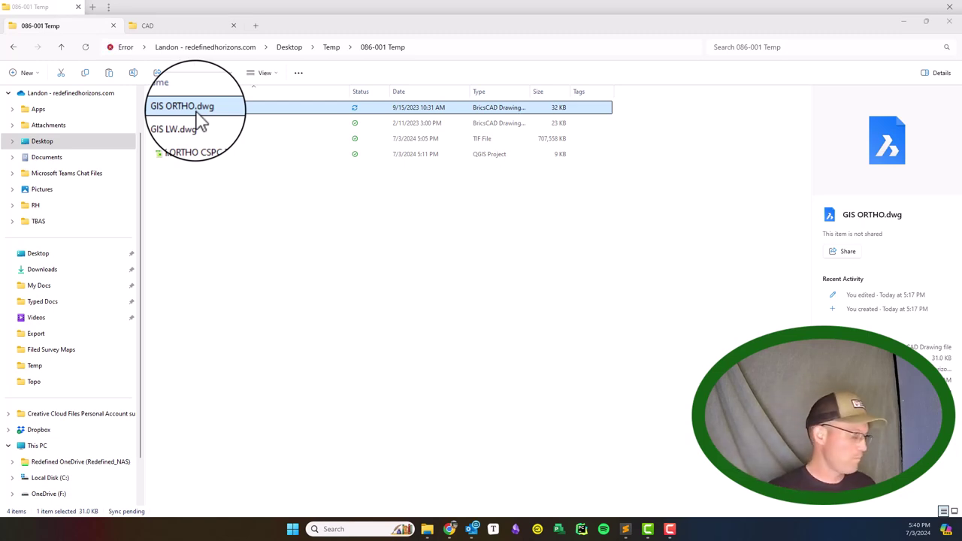
{"action": "double_click", "coordinate": [195, 113]}
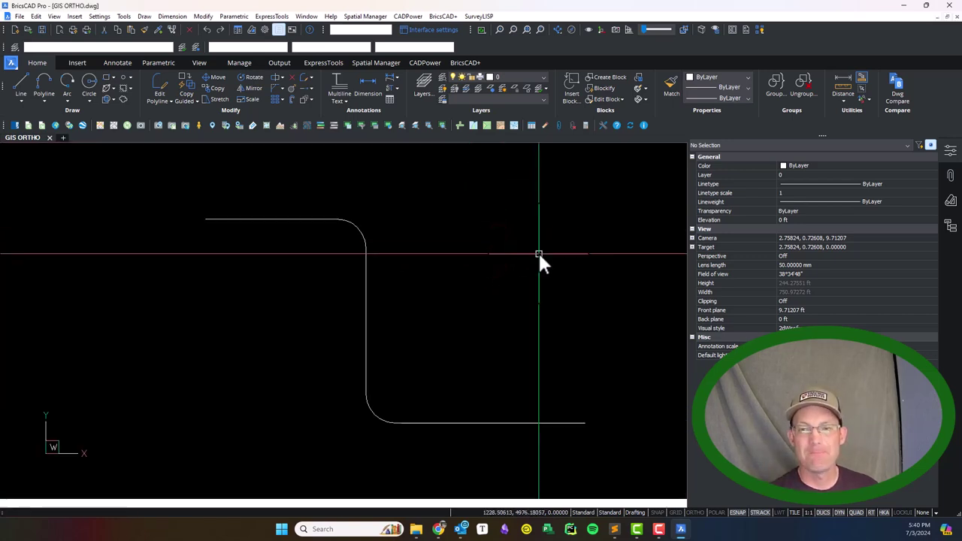
{"action": "left_click", "coordinate": [424, 238]}
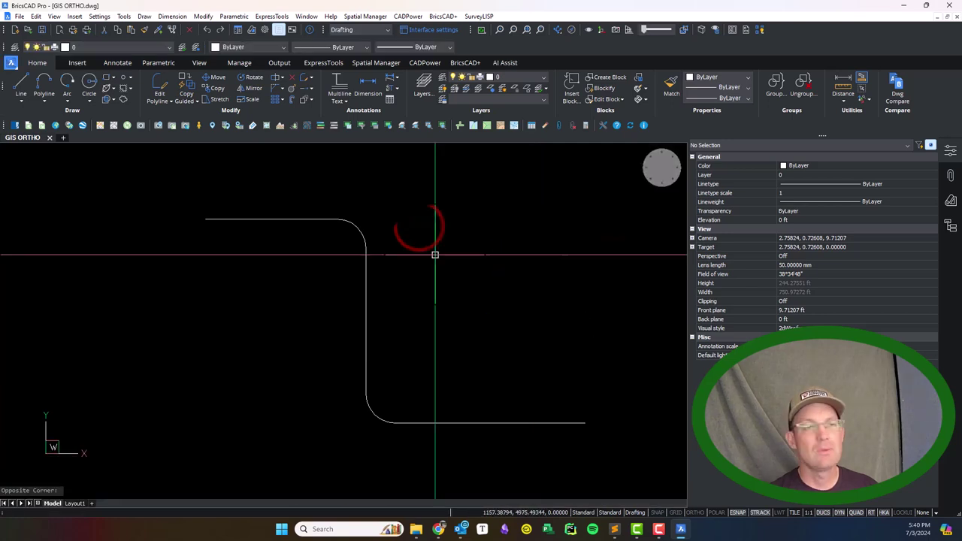
{"action": "scroll", "coordinate": [602, 400], "scroll_direction": "up", "scroll_amount": 2}
{"action": "scroll", "coordinate": [586, 399], "scroll_direction": "down", "scroll_amount": 3}
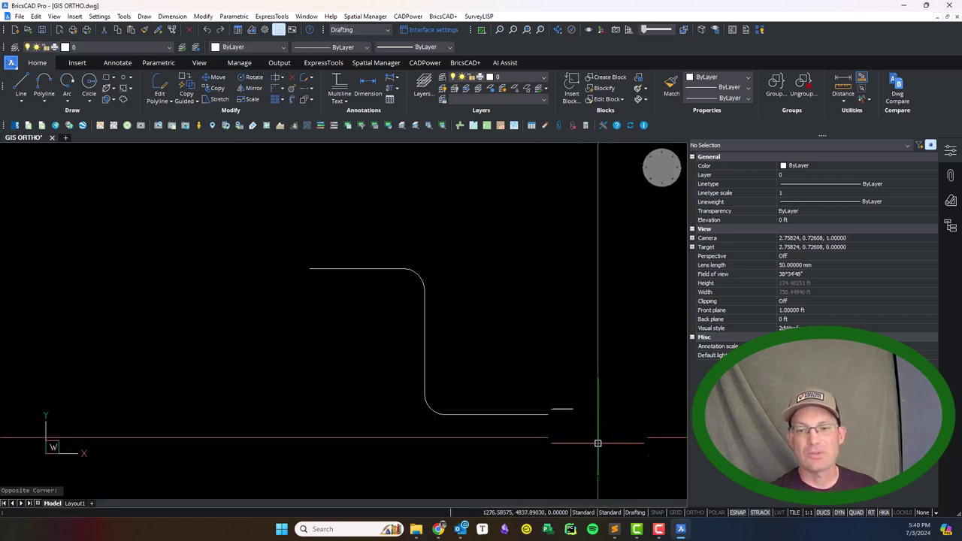
{"action": "left_click", "coordinate": [601, 462]}
{"action": "left_click", "coordinate": [275, 251]}
{"action": "key", "text": "Delete"}
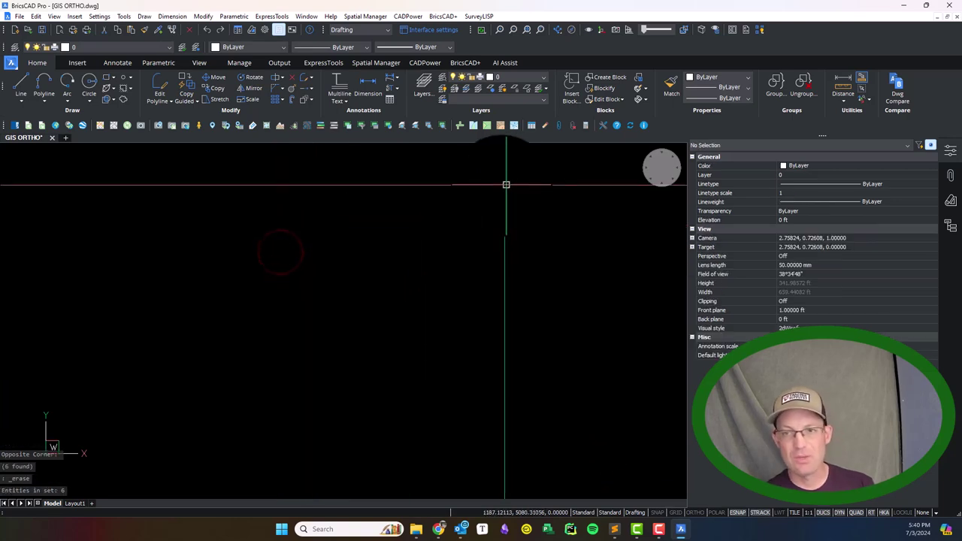
Attach the raster image HEX ORTHO CSPC Z2.tif from the Desktop's Temp\086-001 Temp folder, using its geocoding information and a relative path
{"action": "type", "text": "XREF"}
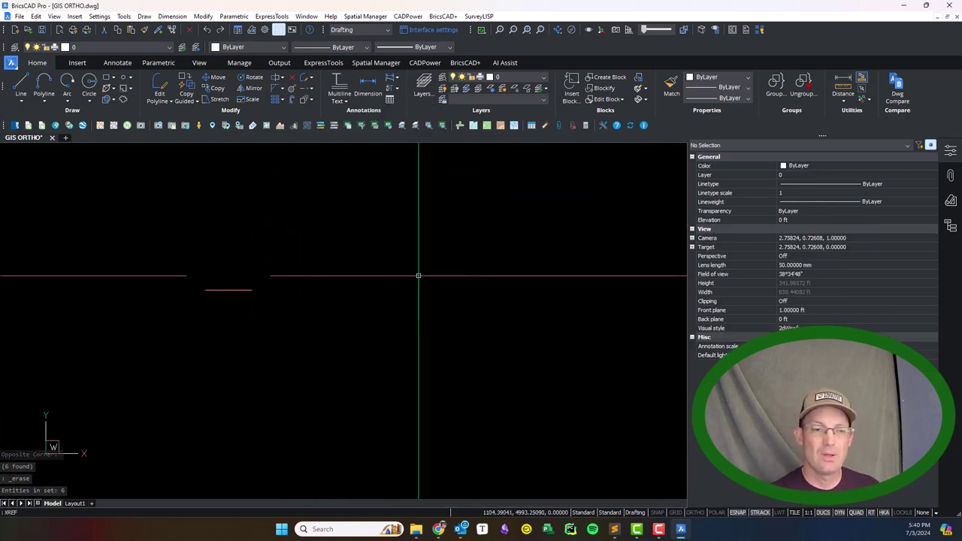
{"action": "key", "text": "Return"}
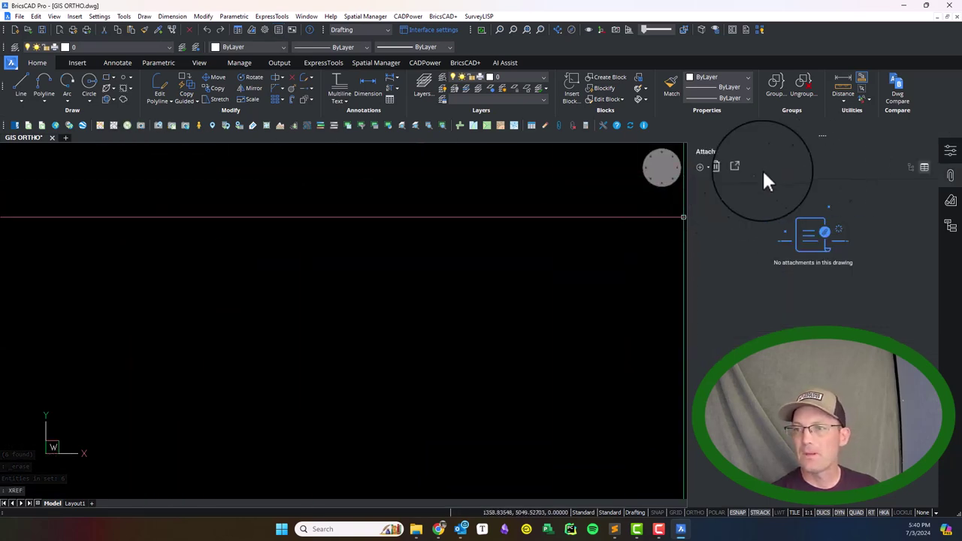
{"action": "left_click", "coordinate": [700, 167]}
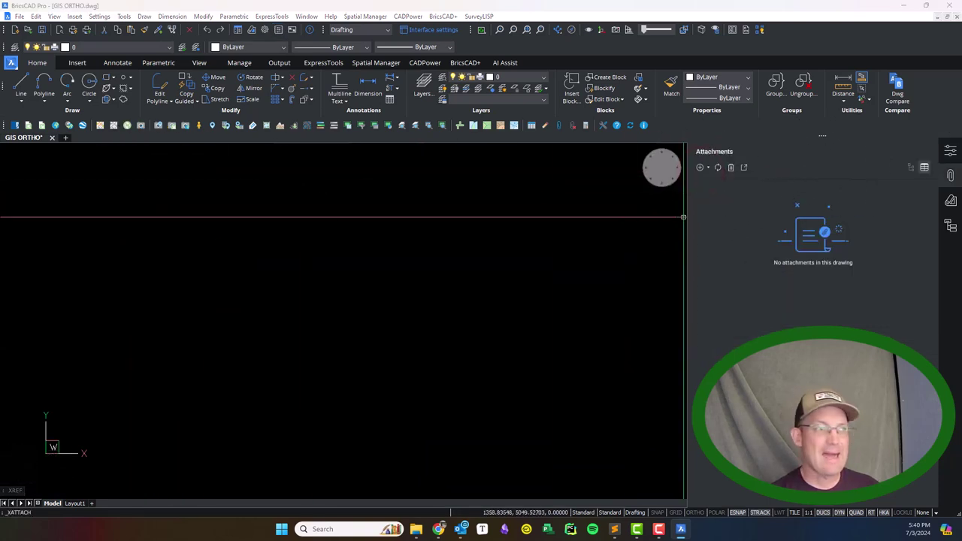
{"action": "left_click", "coordinate": [708, 166]}
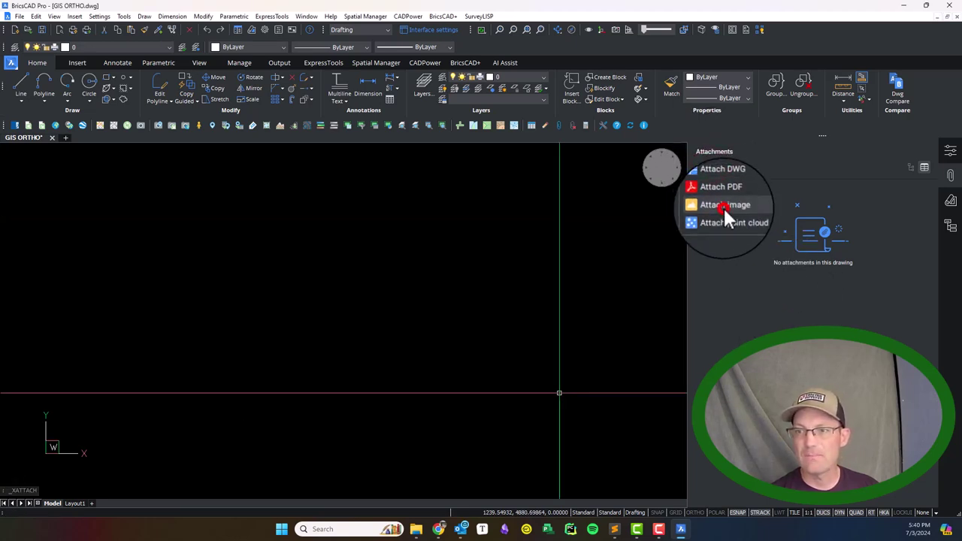
{"action": "left_click", "coordinate": [714, 205]}
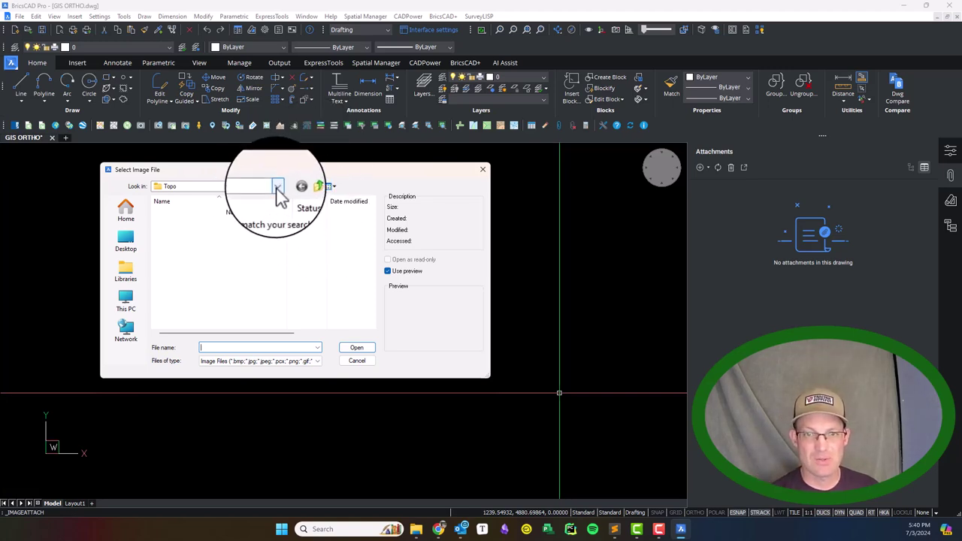
{"action": "left_click", "coordinate": [278, 188]}
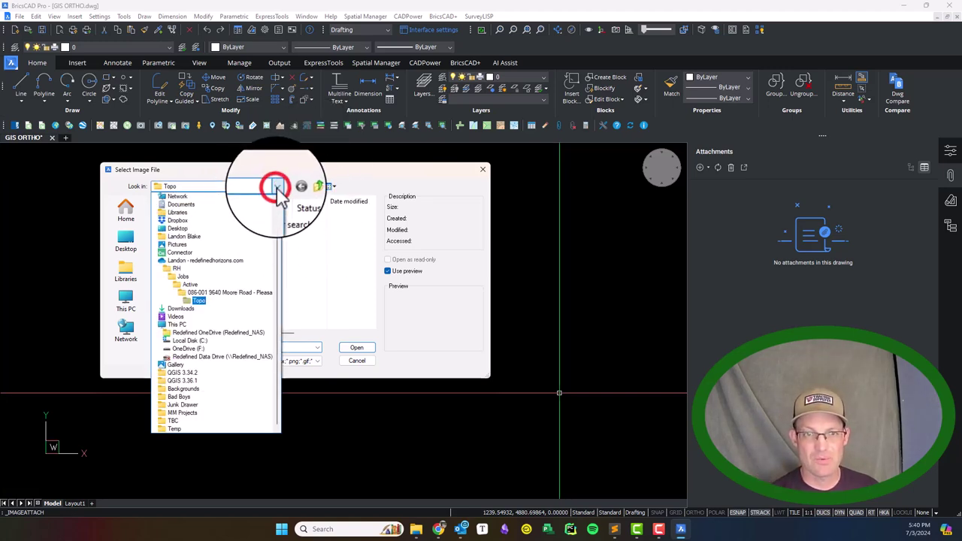
{"action": "left_click", "coordinate": [233, 229]}
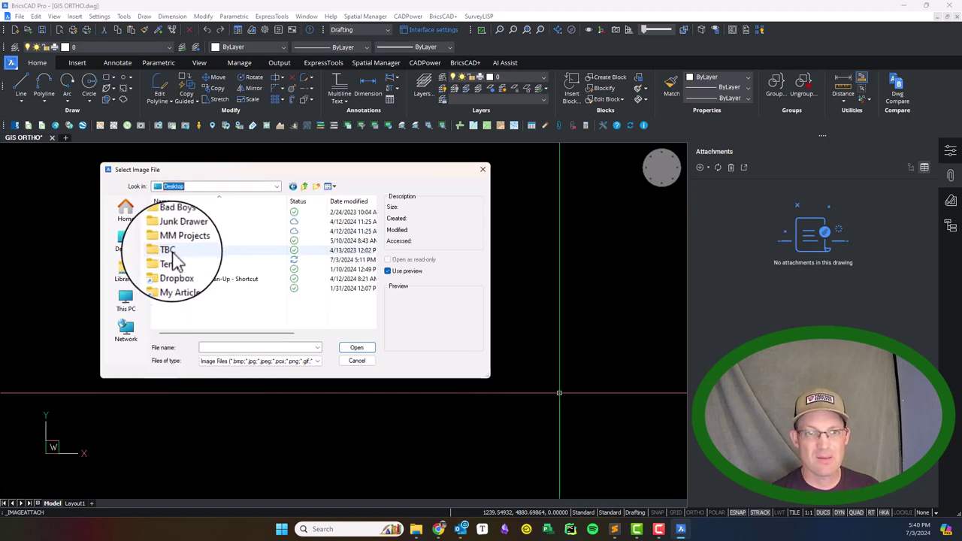
{"action": "double_click", "coordinate": [176, 262]}
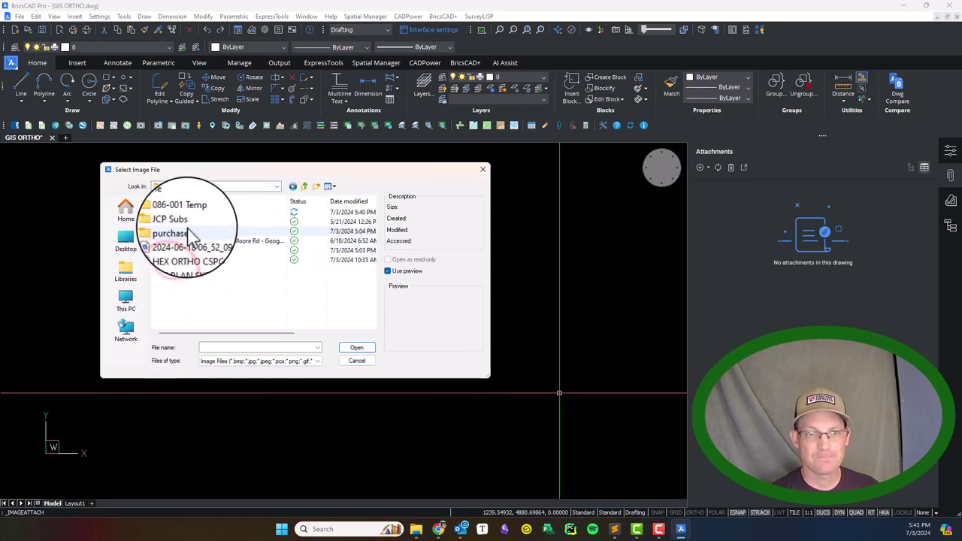
{"action": "double_click", "coordinate": [180, 206]}
{"action": "left_click", "coordinate": [188, 251]}
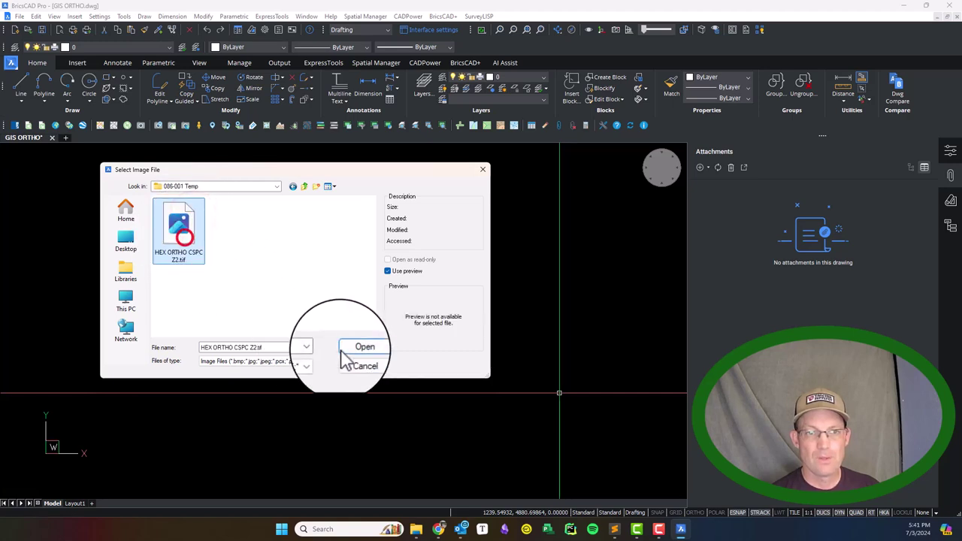
{"action": "left_click", "coordinate": [345, 350]}
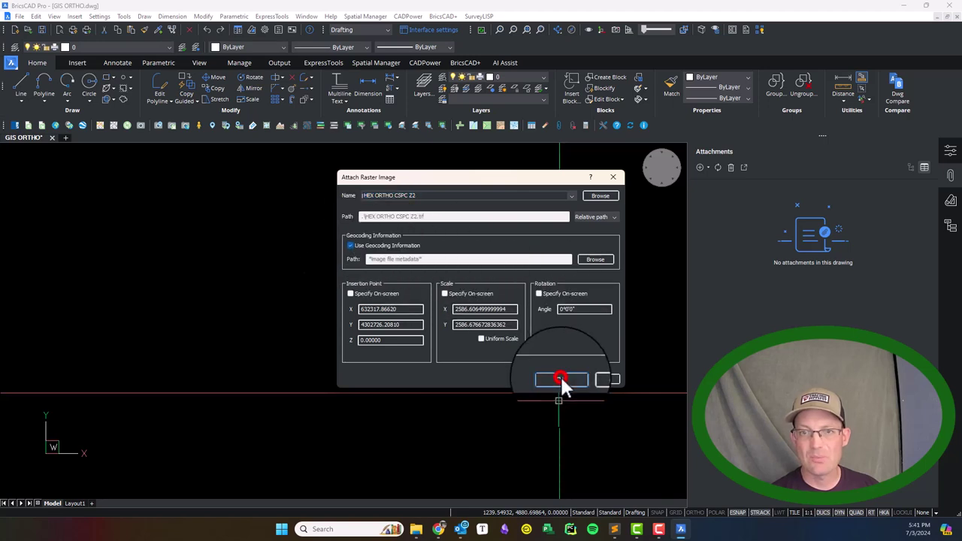
{"action": "left_click", "coordinate": [561, 380]}
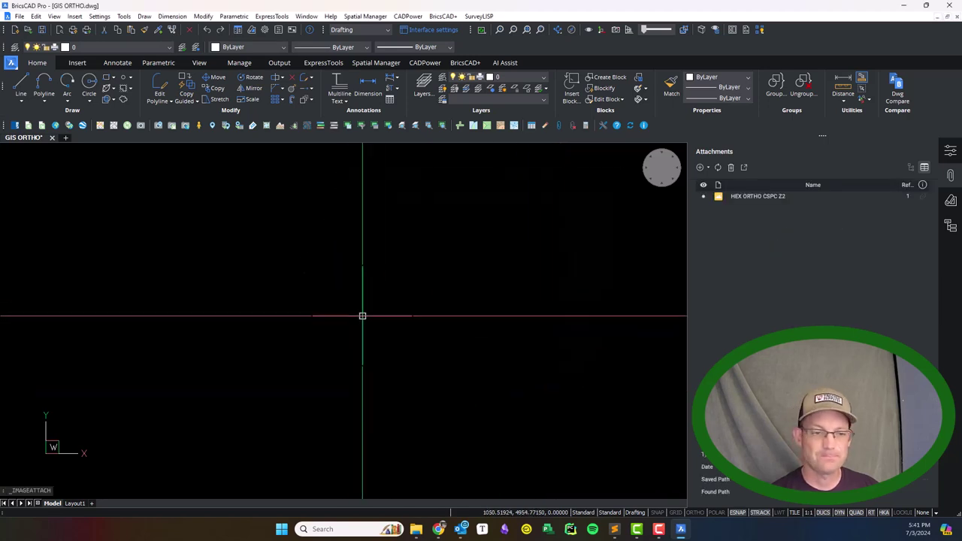
Bring the attached orthophoto into view and examine the farm buildings beside the road
{"action": "middle_click", "coordinate": [375, 321]}
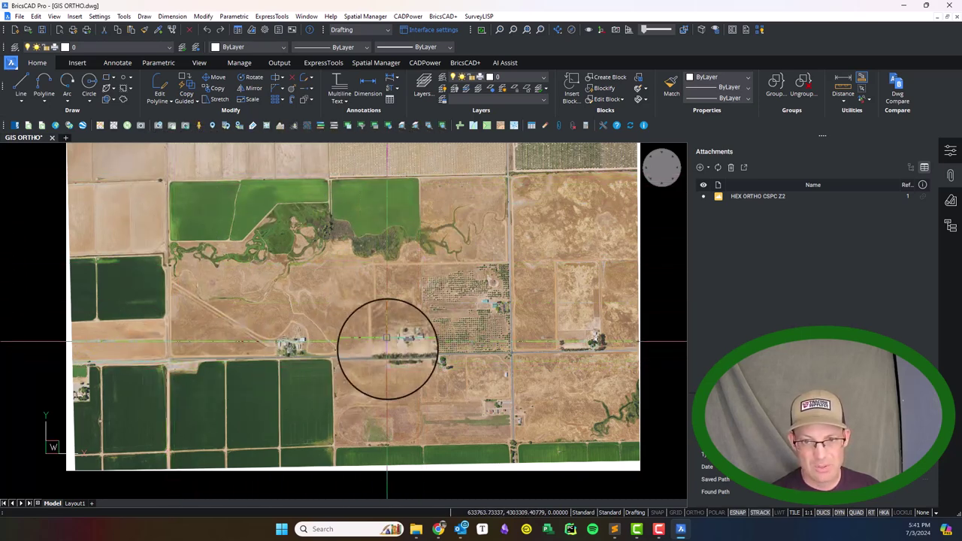
{"action": "scroll", "coordinate": [278, 348], "scroll_direction": "up", "scroll_amount": 1}
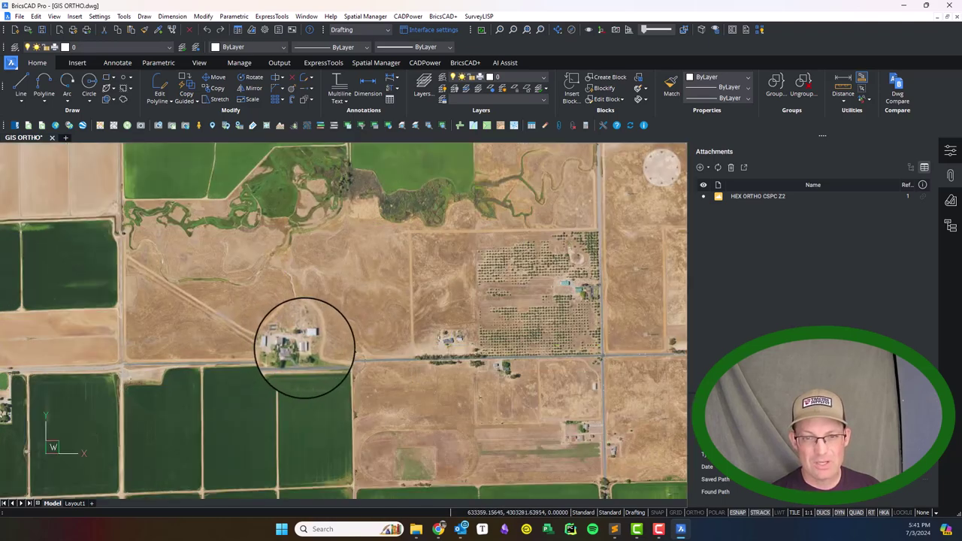
{"action": "scroll", "coordinate": [305, 347], "scroll_direction": "up", "scroll_amount": 1}
{"action": "scroll", "coordinate": [299, 365], "scroll_direction": "down", "scroll_amount": 1}
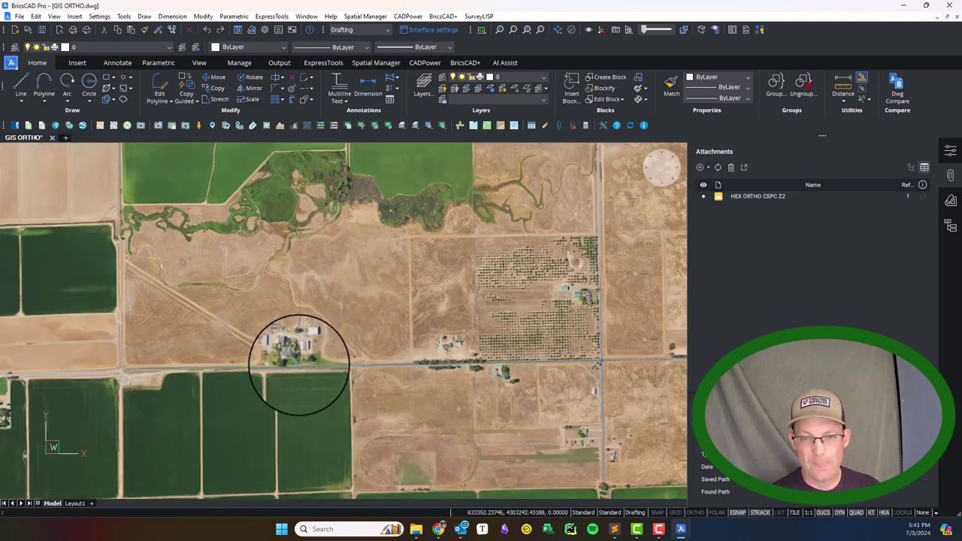
{"action": "scroll", "coordinate": [253, 361], "scroll_direction": "up", "scroll_amount": 1}
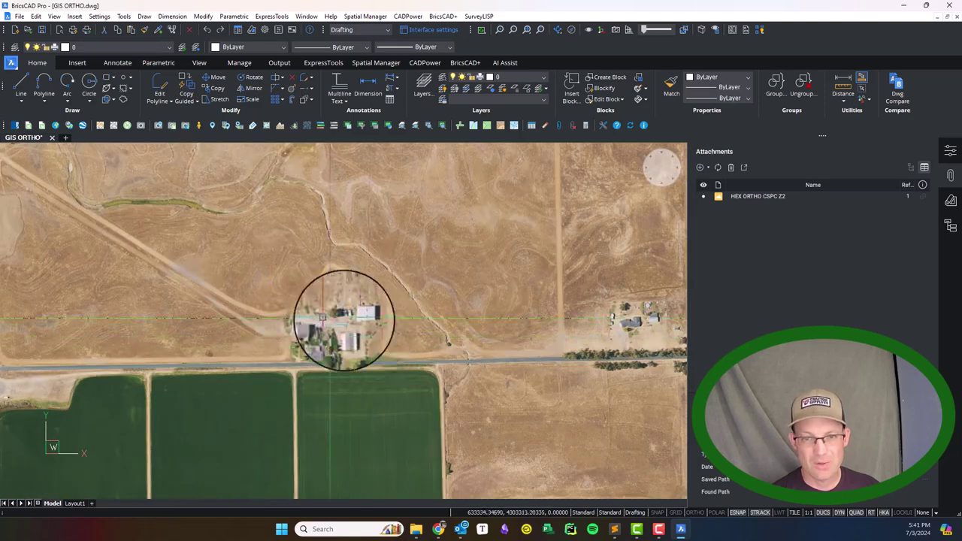
Examine the orthophoto's farm buildings, the road beside them and the surrounding fields at several scales
{"action": "scroll", "coordinate": [315, 340], "scroll_direction": "down", "scroll_amount": 1}
{"action": "scroll", "coordinate": [396, 274], "scroll_direction": "down", "scroll_amount": 1}
{"action": "scroll", "coordinate": [360, 345], "scroll_direction": "up", "scroll_amount": 1}
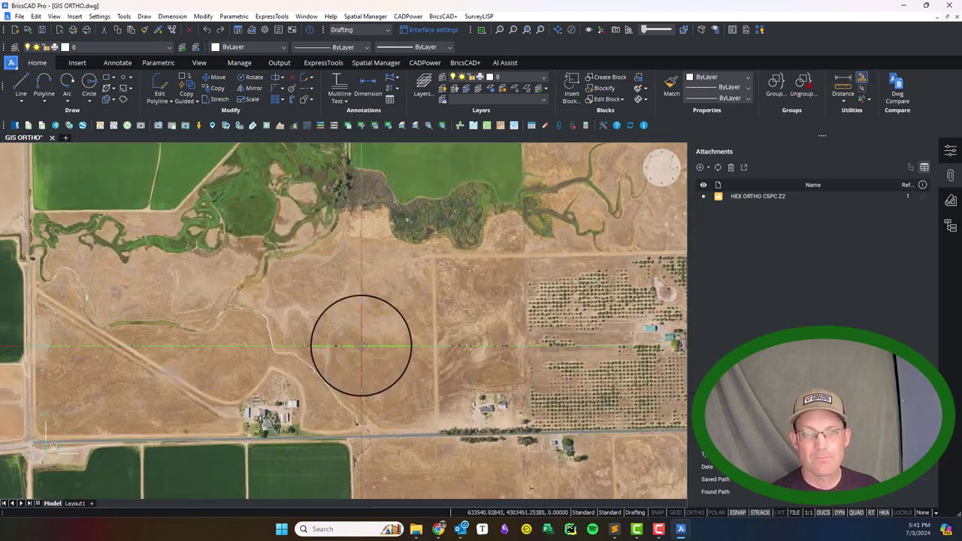
{"action": "scroll", "coordinate": [361, 346], "scroll_direction": "down", "scroll_amount": 2}
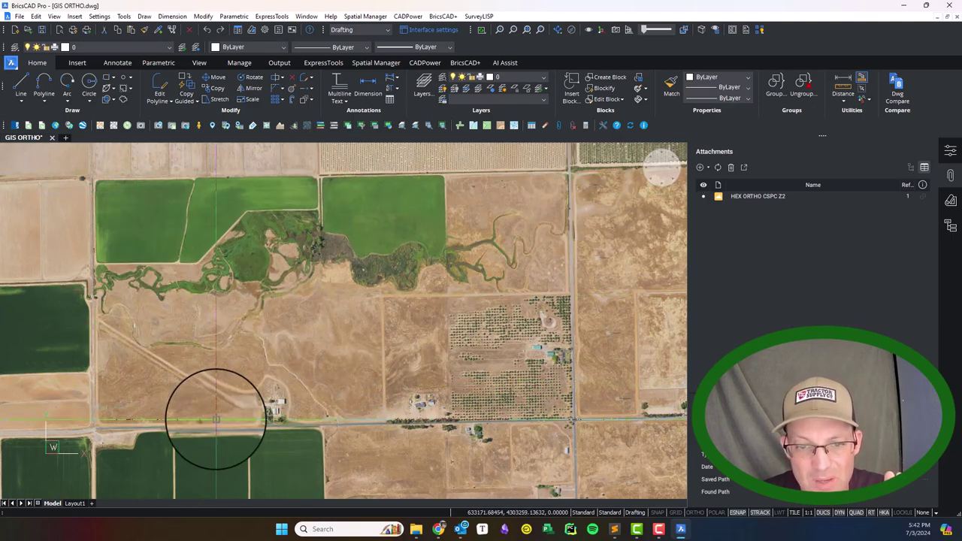
{"action": "scroll", "coordinate": [215, 414], "scroll_direction": "up", "scroll_amount": 4}
{"action": "scroll", "coordinate": [266, 403], "scroll_direction": "down", "scroll_amount": 5}
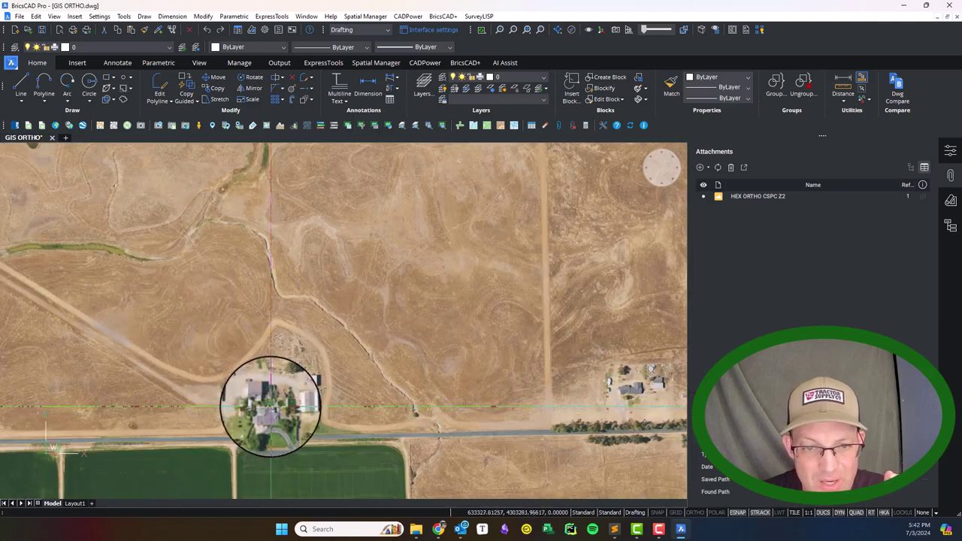
{"action": "middle_click_drag", "start_coordinate": [210, 163], "coordinate": [207, 224]}
{"action": "scroll", "coordinate": [333, 311], "scroll_direction": "down", "scroll_amount": 5}
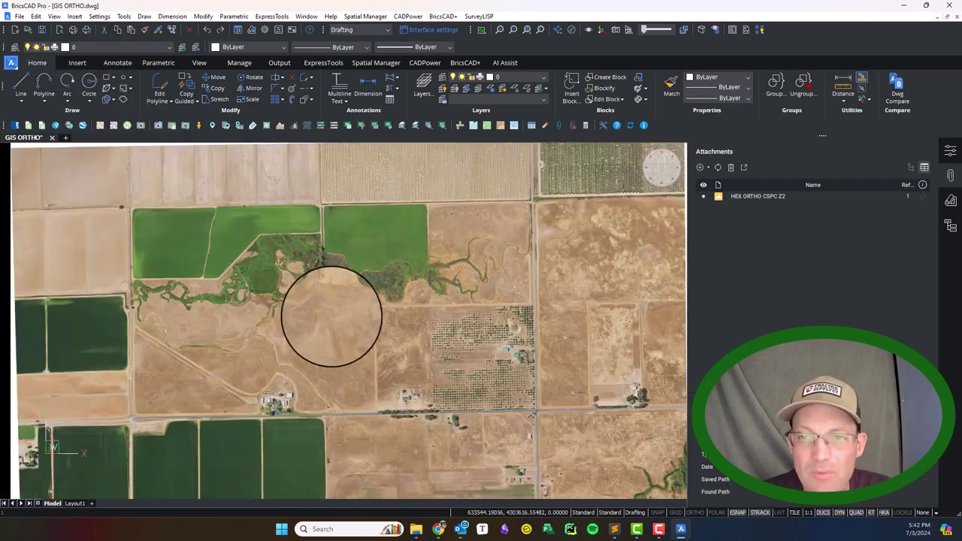
Rename the Defpoints layer of the GIS ORTHO drawing to GIS-ORTHO
{"action": "left_click", "coordinate": [610, 320]}
{"action": "left_click", "coordinate": [494, 273]}
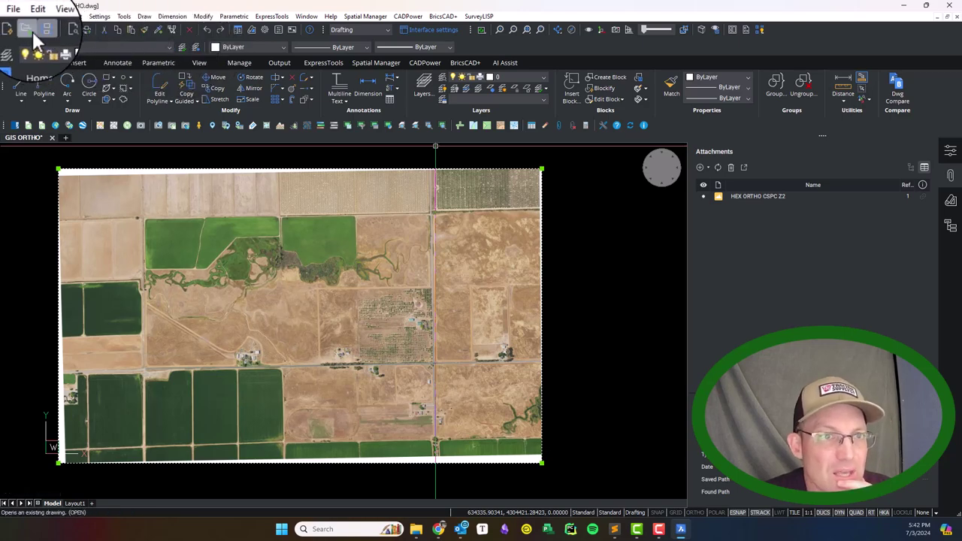
{"action": "left_click", "coordinate": [124, 16]}
{"action": "mouse_move", "coordinate": [155, 28]}
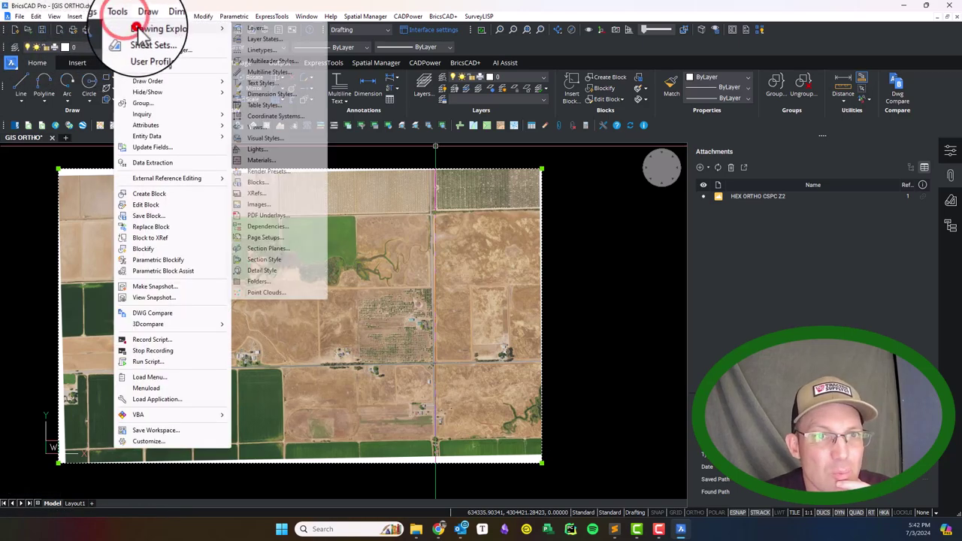
{"action": "left_click", "coordinate": [264, 34]}
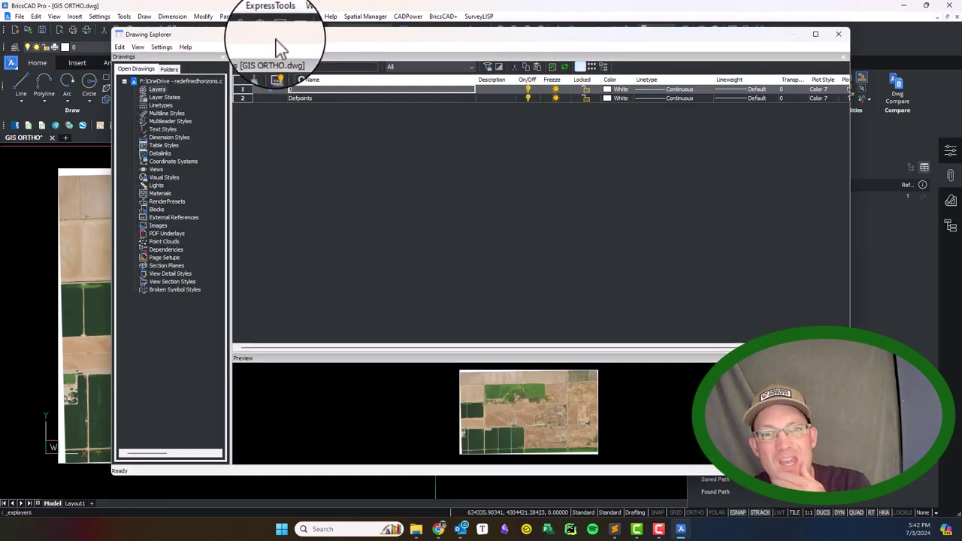
{"action": "left_click", "coordinate": [307, 99]}
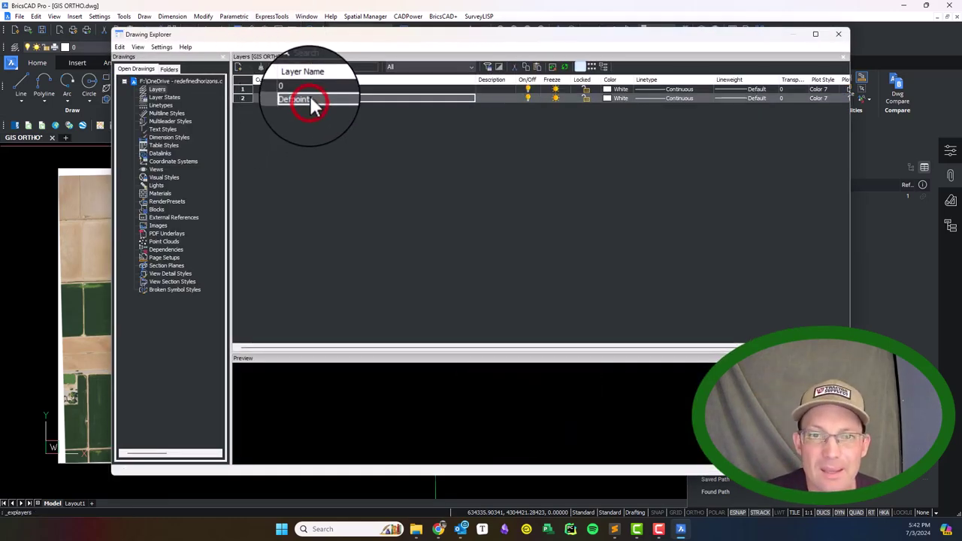
{"action": "left_click", "coordinate": [313, 98]}
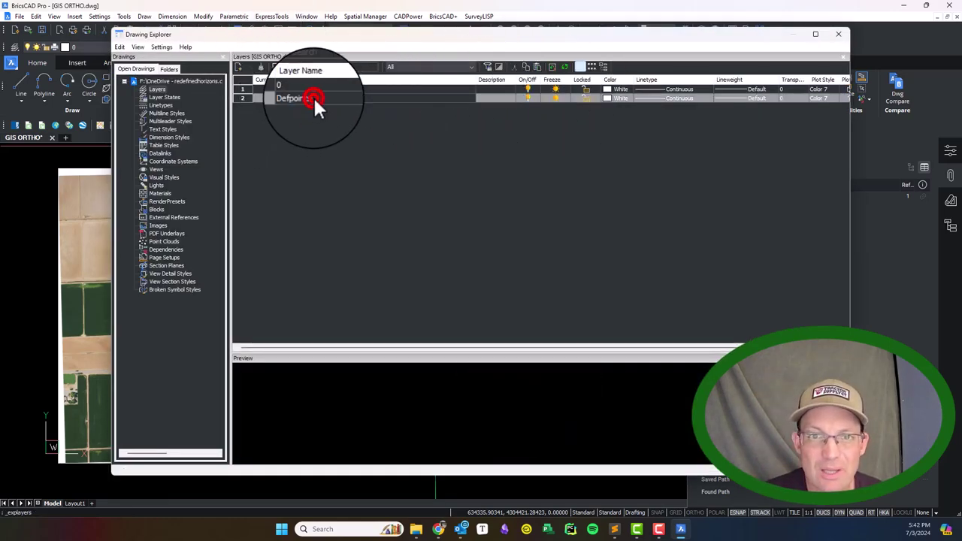
{"action": "key", "text": "BackSpace"}
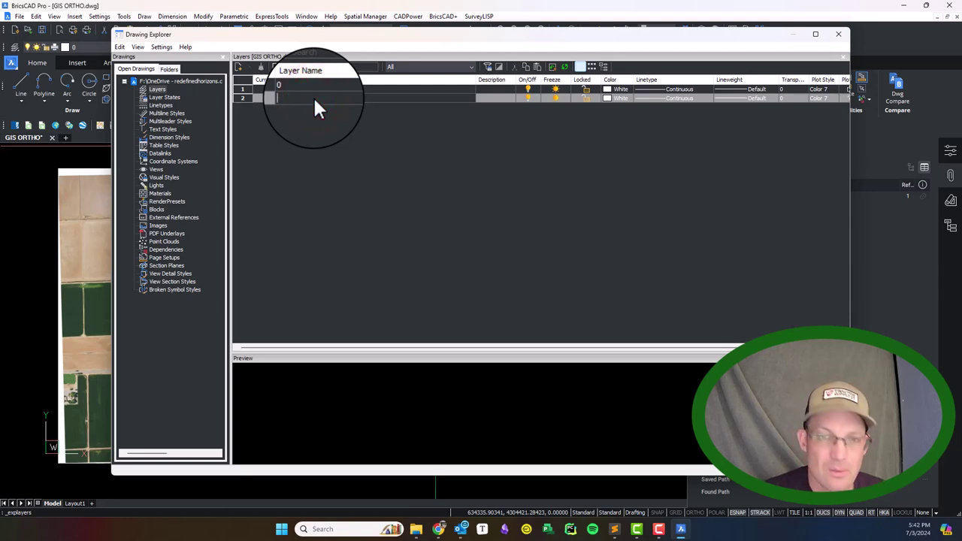
{"action": "type", "text": "GIS-"}
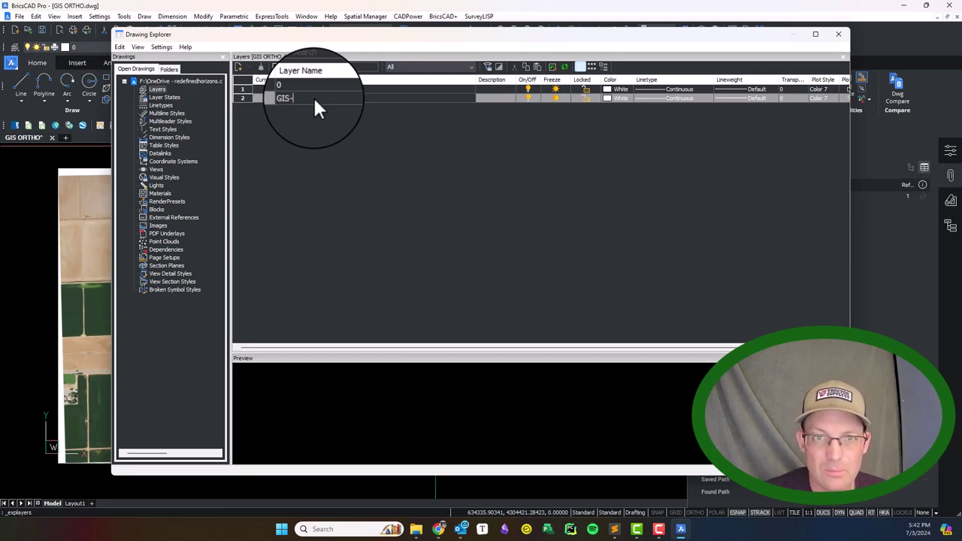
{"action": "type", "text": "ORTHO"}
{"action": "left_click", "coordinate": [369, 93]}
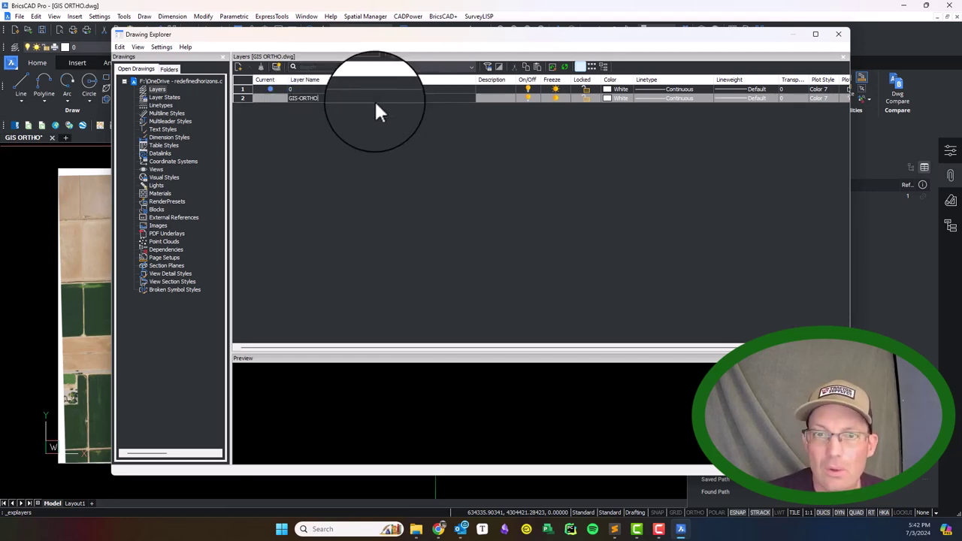
Give the GIS-ORTHO layer the index color blue, make it plottable and lock it
{"action": "left_click", "coordinate": [621, 97]}
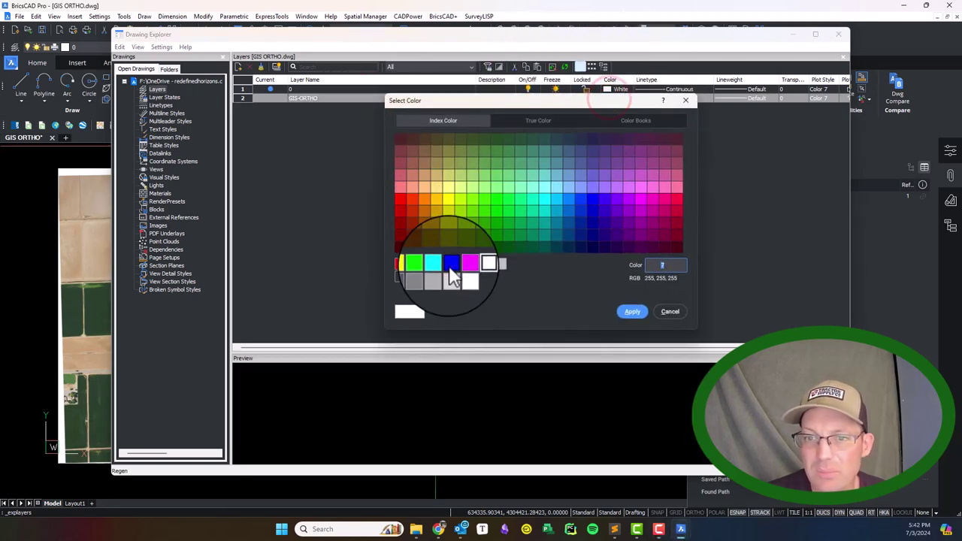
{"action": "left_click", "coordinate": [450, 263]}
{"action": "left_click", "coordinate": [636, 306]}
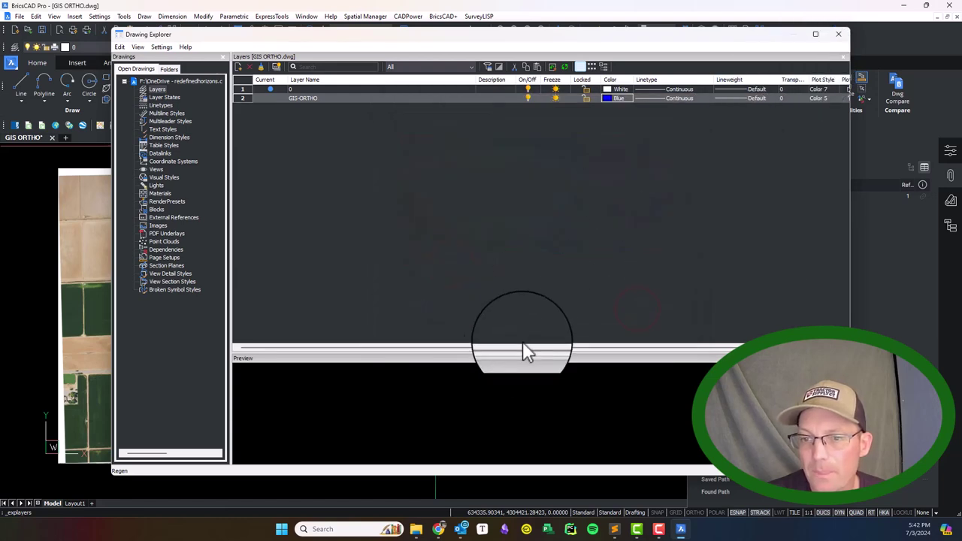
{"action": "left_click_drag", "start_coordinate": [526, 357], "coordinate": [694, 359]}
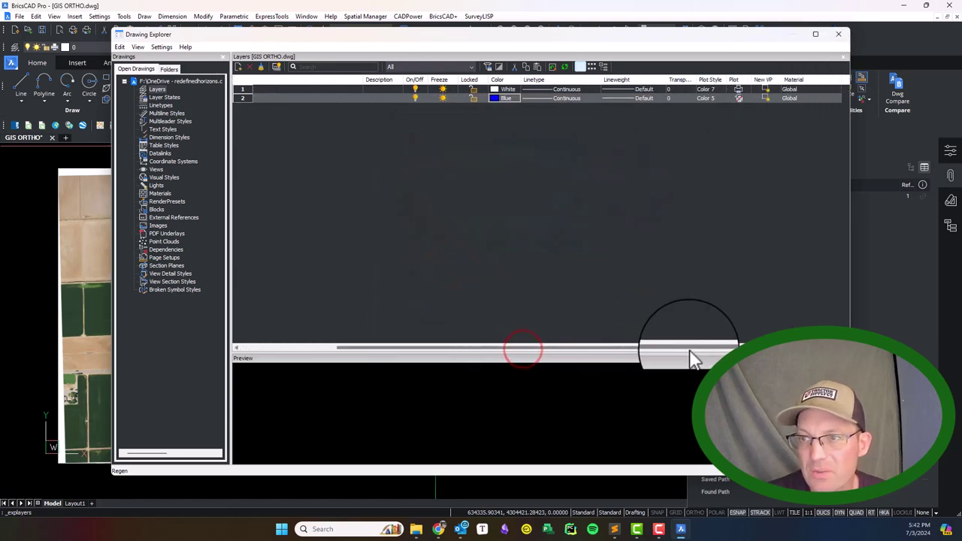
{"action": "left_click", "coordinate": [739, 98]}
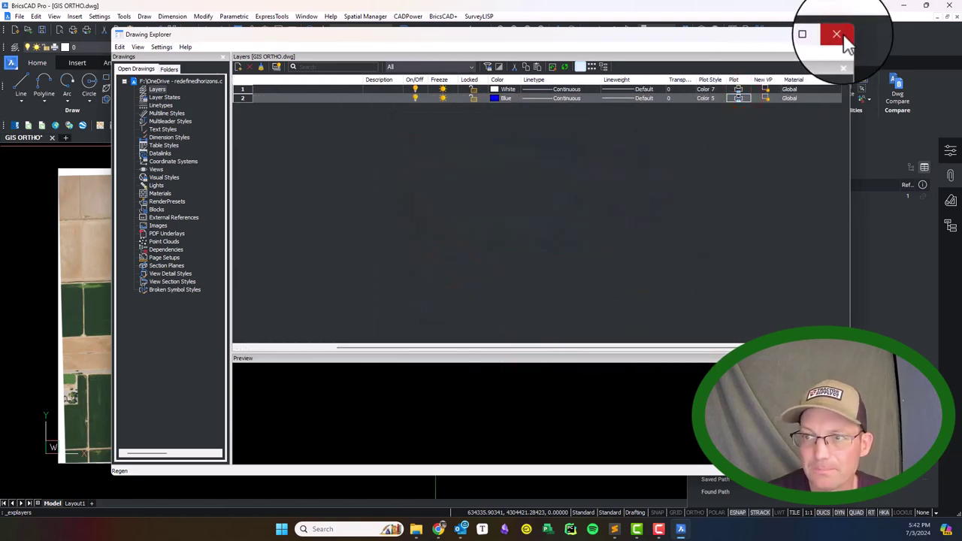
{"action": "left_click", "coordinate": [472, 98]}
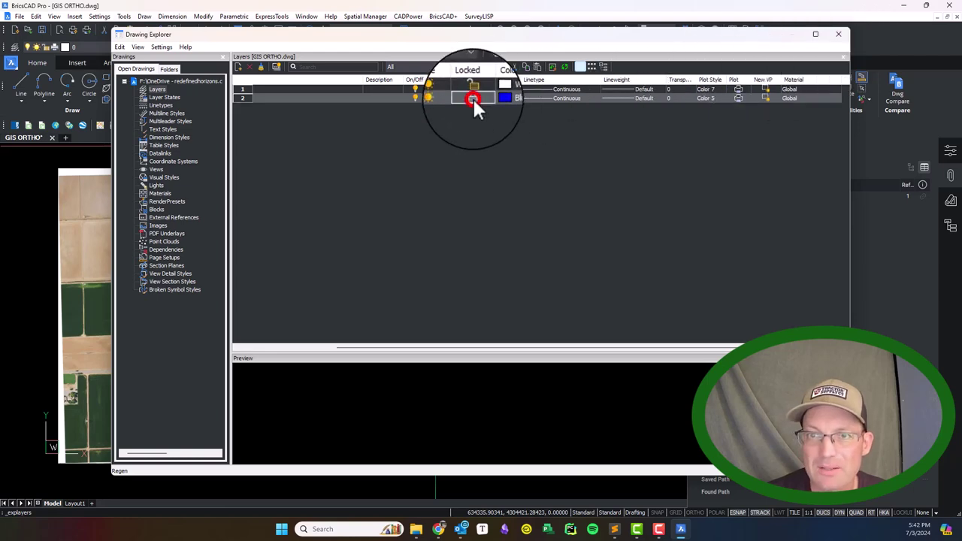
{"action": "left_click", "coordinate": [839, 34]}
{"action": "left_click", "coordinate": [577, 284]}
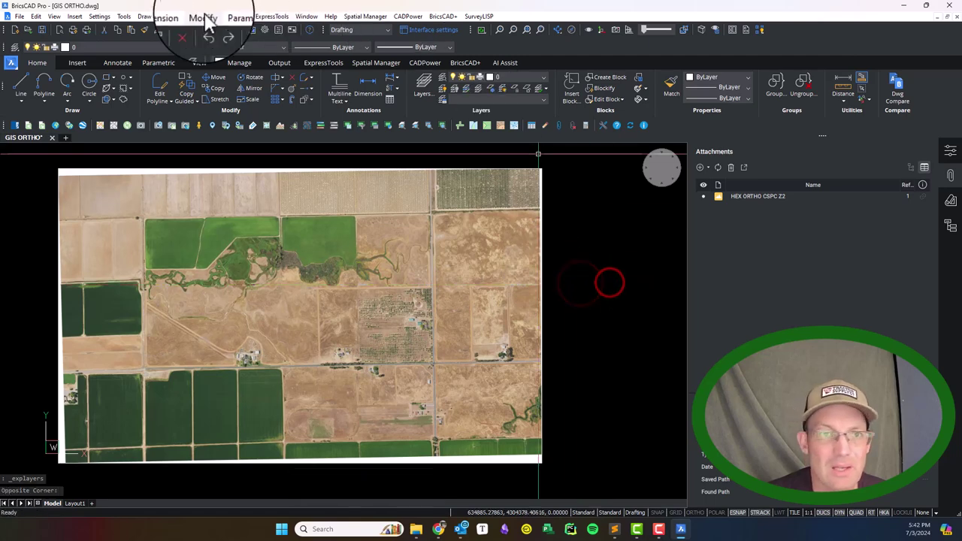
Move the attached orthophoto from layer 0 to the GIS-ORTHO layer and lock that layer
{"action": "left_click", "coordinate": [167, 47]}
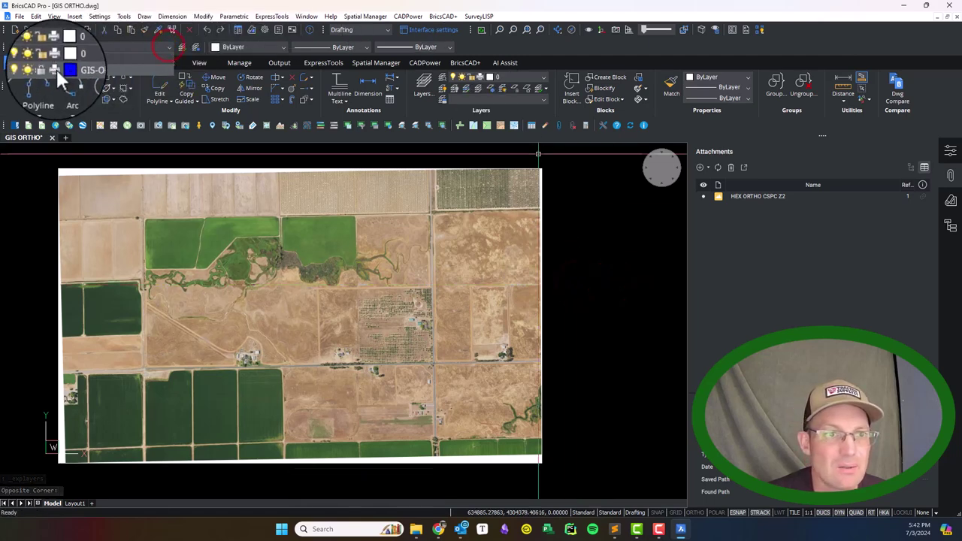
{"action": "left_click", "coordinate": [575, 237]}
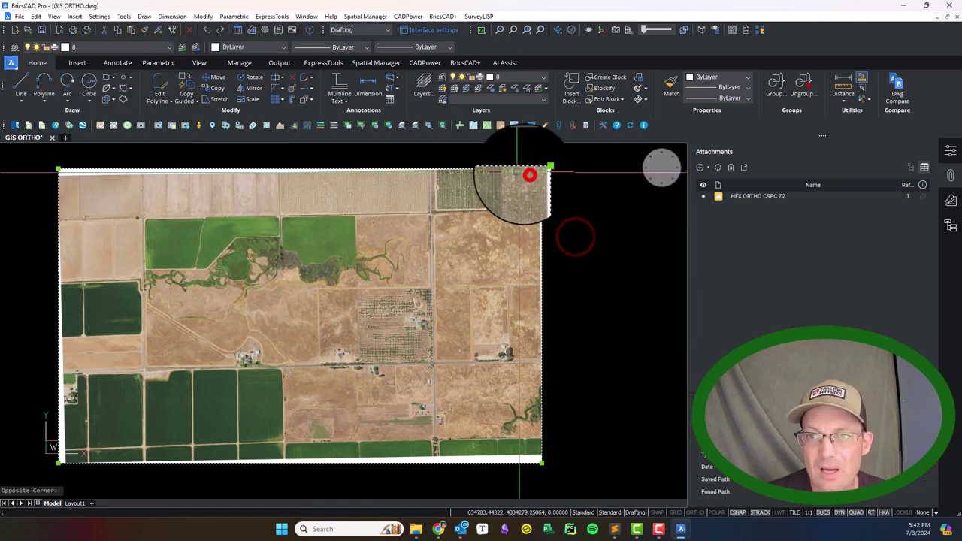
{"action": "left_click", "coordinate": [530, 176]}
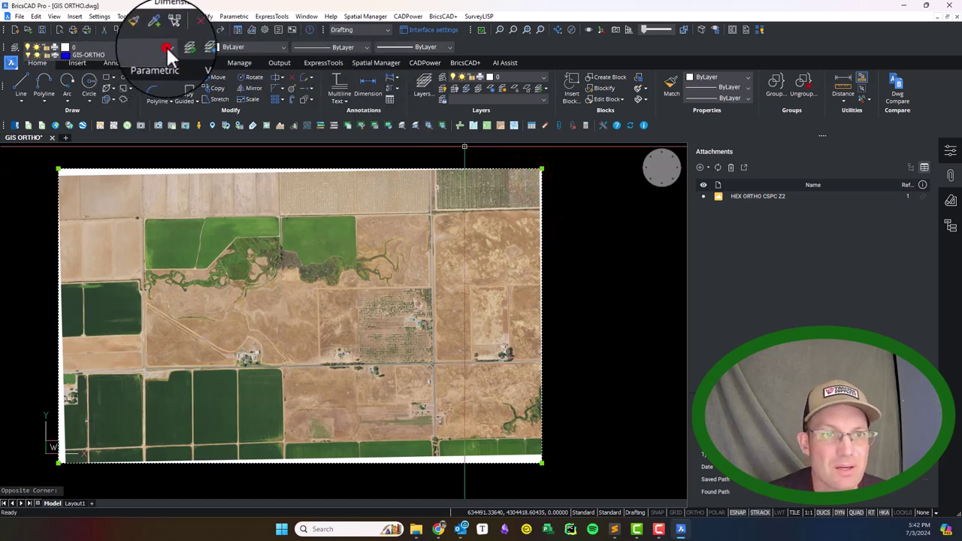
{"action": "left_click", "coordinate": [124, 71]}
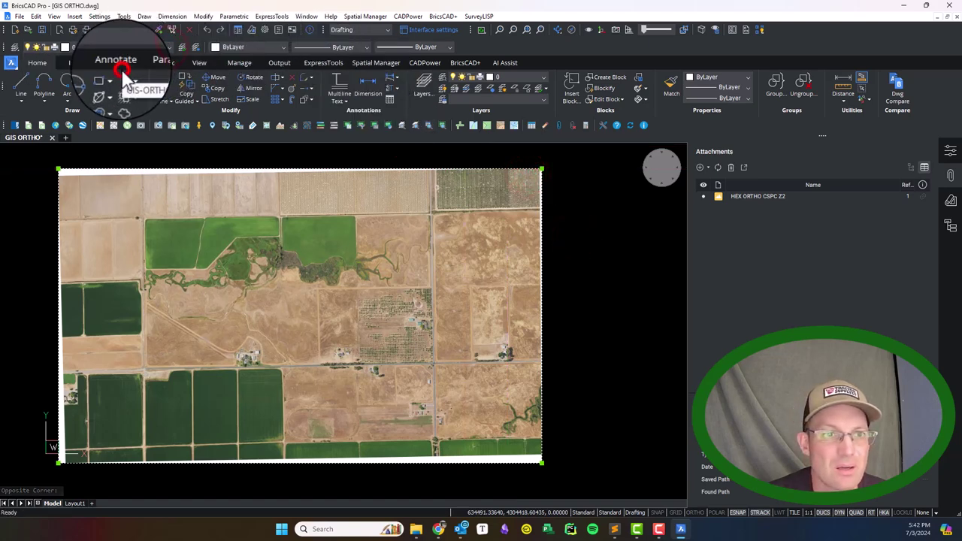
{"action": "left_click", "coordinate": [45, 47]}
{"action": "left_click", "coordinate": [45, 69]}
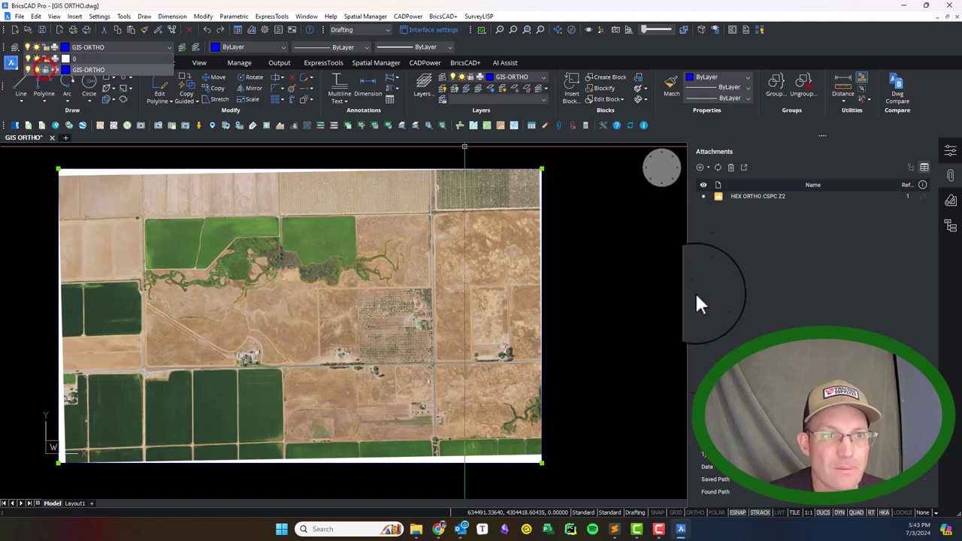
{"action": "left_click", "coordinate": [653, 335]}
{"action": "left_click", "coordinate": [605, 287]}
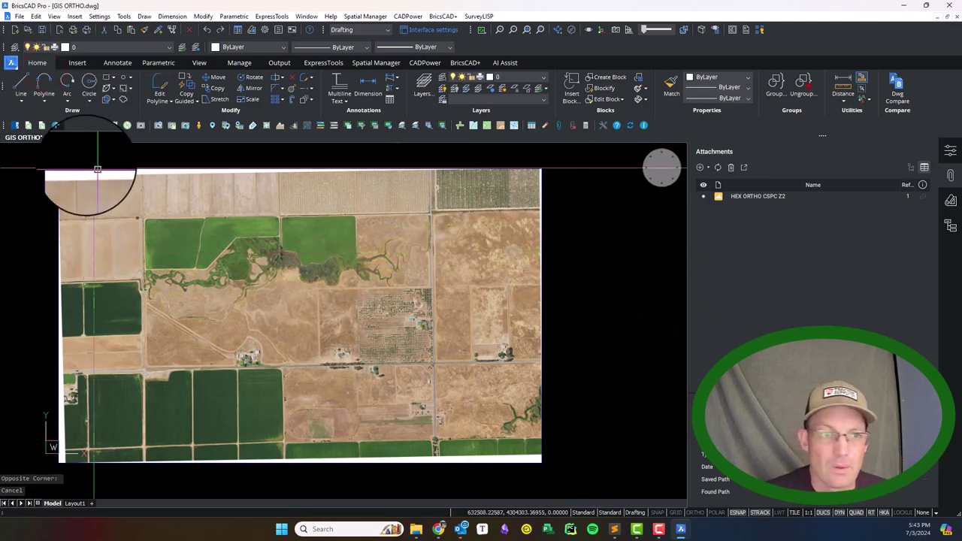
Save the GIS ORTHO drawing and open GIS LW.dwg from the 086-001 Temp folder in BricsCAD
{"action": "middle_click_drag", "start_coordinate": [311, 316], "coordinate": [348, 326]}
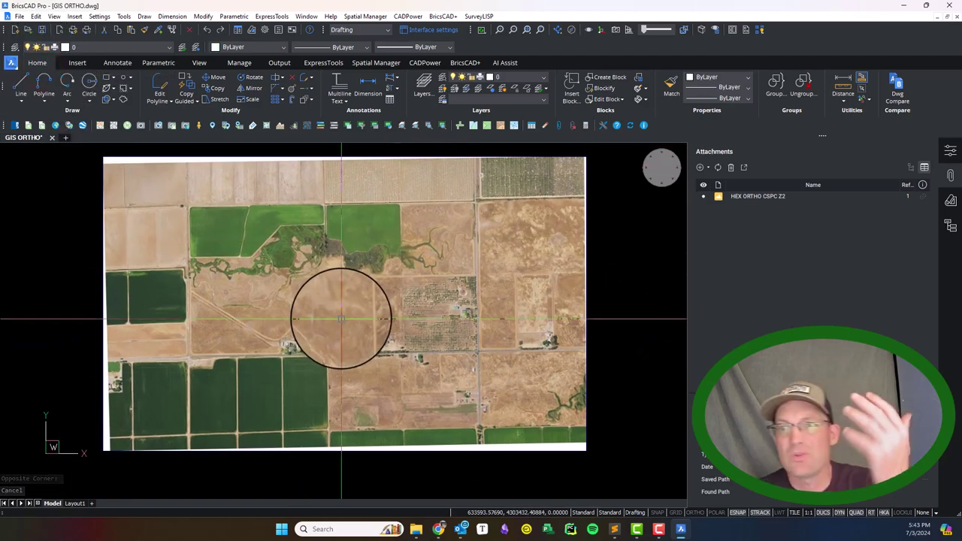
{"action": "left_click", "coordinate": [42, 29]}
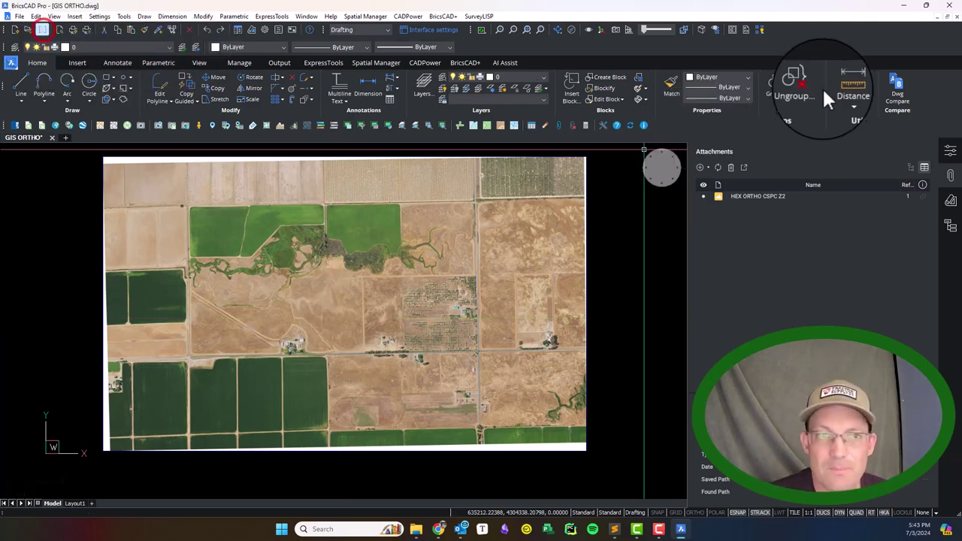
{"action": "left_click", "coordinate": [415, 530]}
{"action": "left_click", "coordinate": [179, 109]}
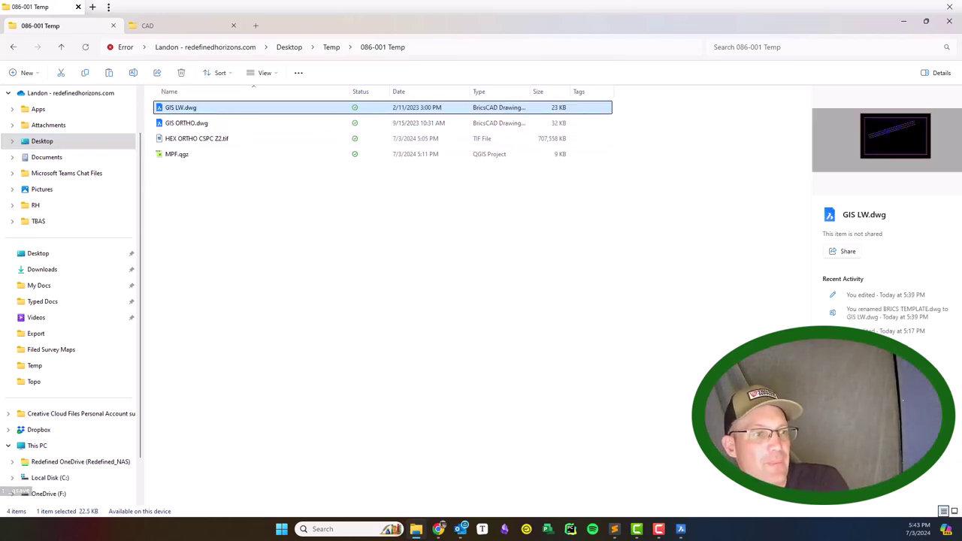
{"action": "key", "text": "alt+Tab"}
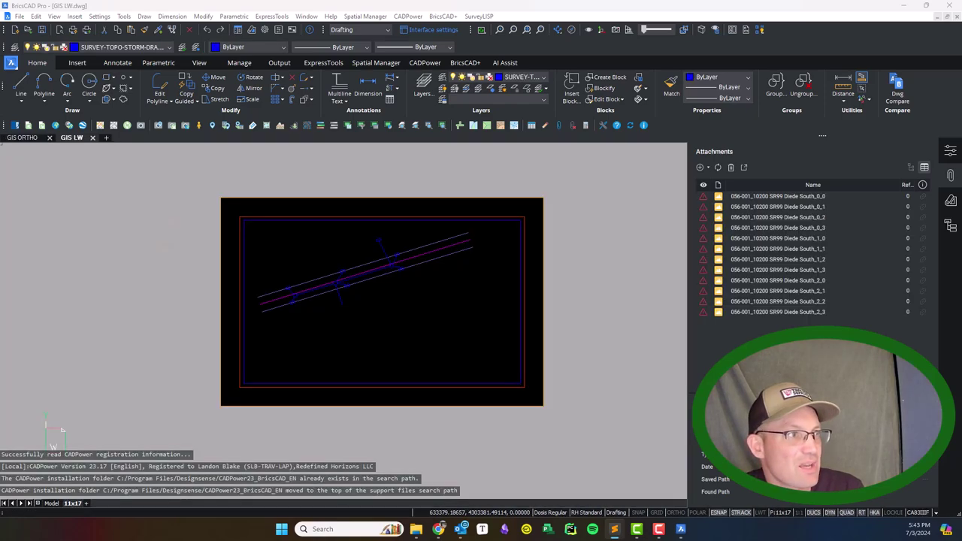
Switch to Sublime Text to read the Linework notes on planned linework and annotations, and move its window aside
{"action": "key", "text": "alt+Tab"}
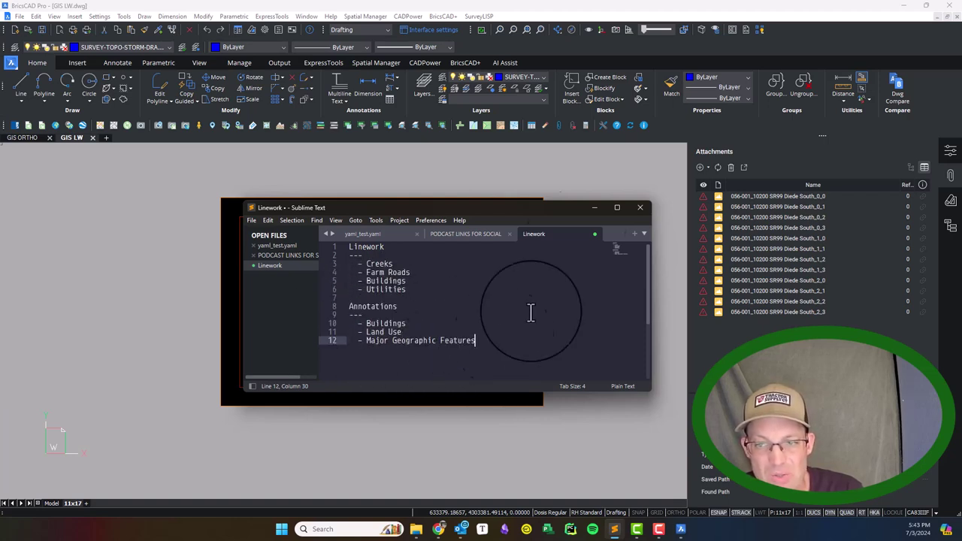
{"action": "left_click_drag", "start_coordinate": [548, 218], "coordinate": [0, 233]}
Erase all the existing linework in the model space of GIS LW
{"action": "left_click", "coordinate": [47, 504]}
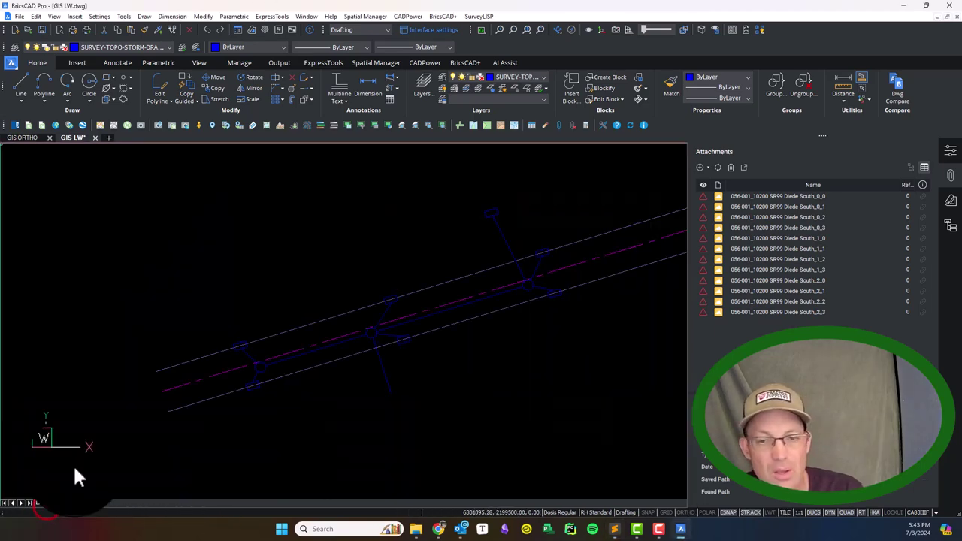
{"action": "scroll", "coordinate": [144, 251], "scroll_direction": "down", "scroll_amount": 6}
{"action": "left_click", "coordinate": [434, 446]}
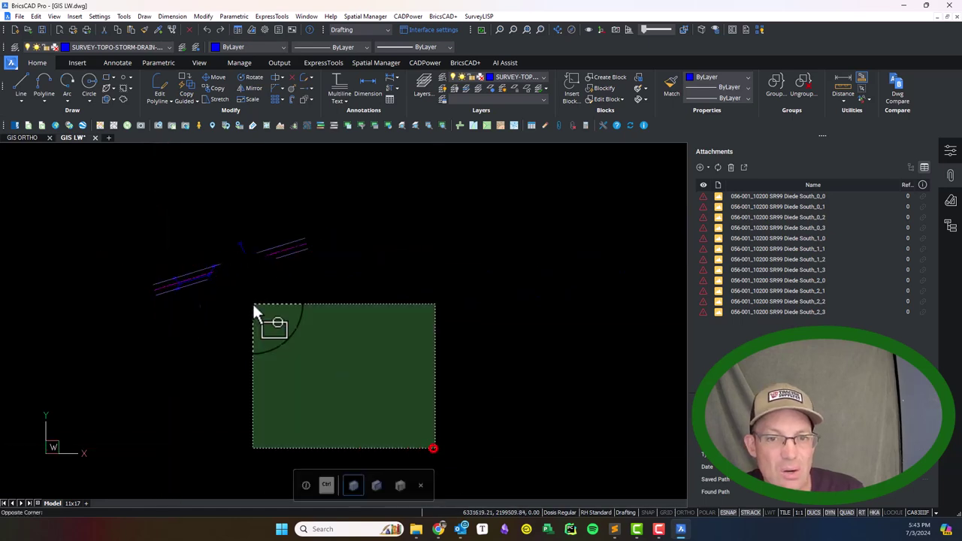
{"action": "left_click", "coordinate": [84, 193]}
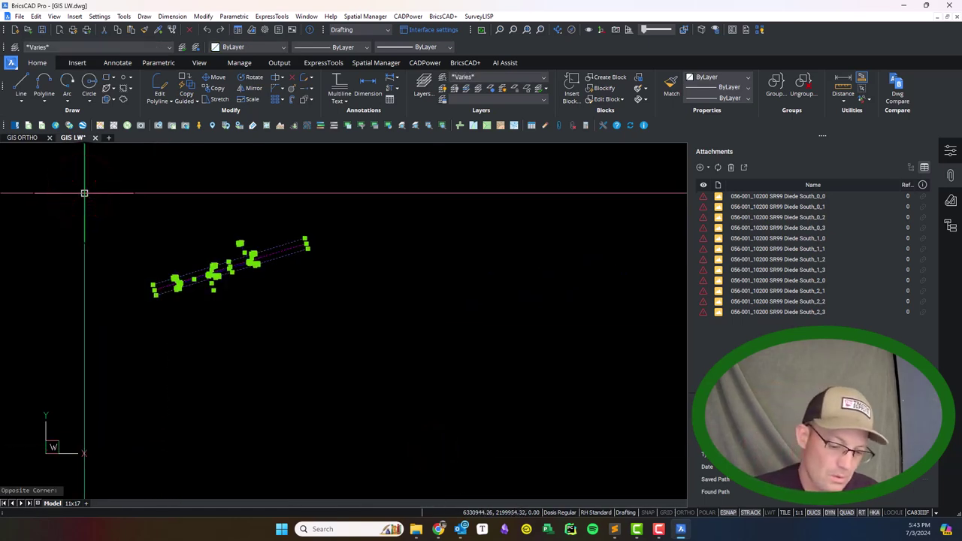
{"action": "key", "text": "Delete"}
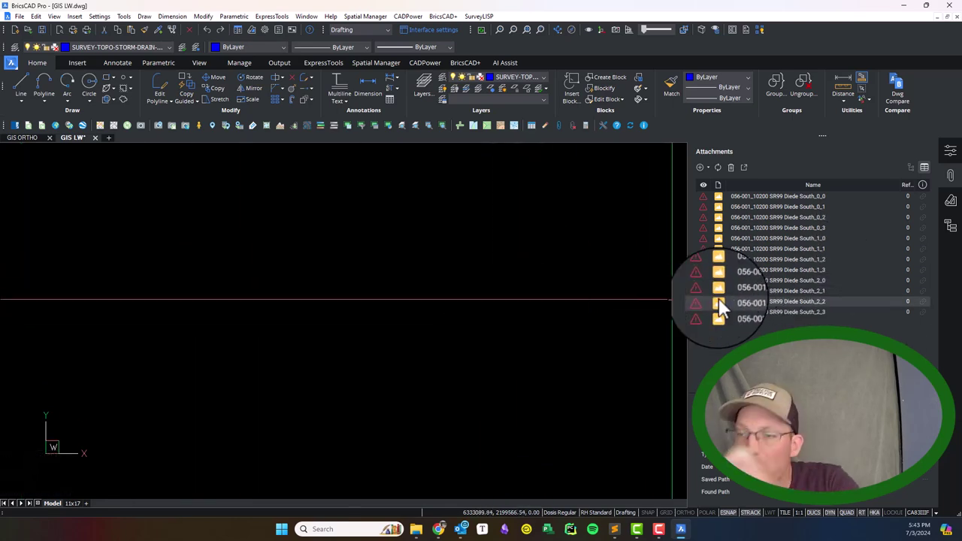
Detach all the missing 056-001 raster images from the GIS LW drawing
{"action": "left_click", "coordinate": [804, 197], "text": "shift"}
{"action": "right_click", "coordinate": [800, 202]}
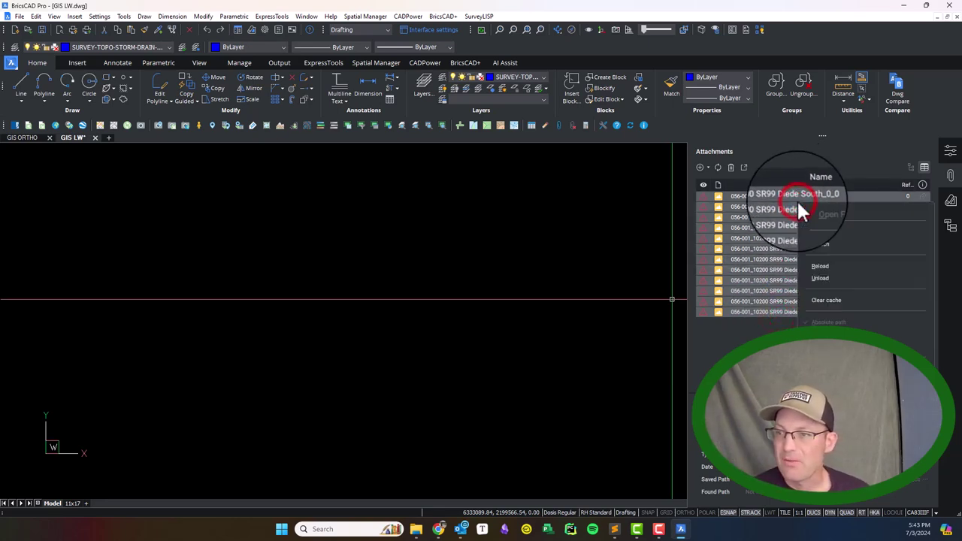
{"action": "left_click", "coordinate": [824, 242]}
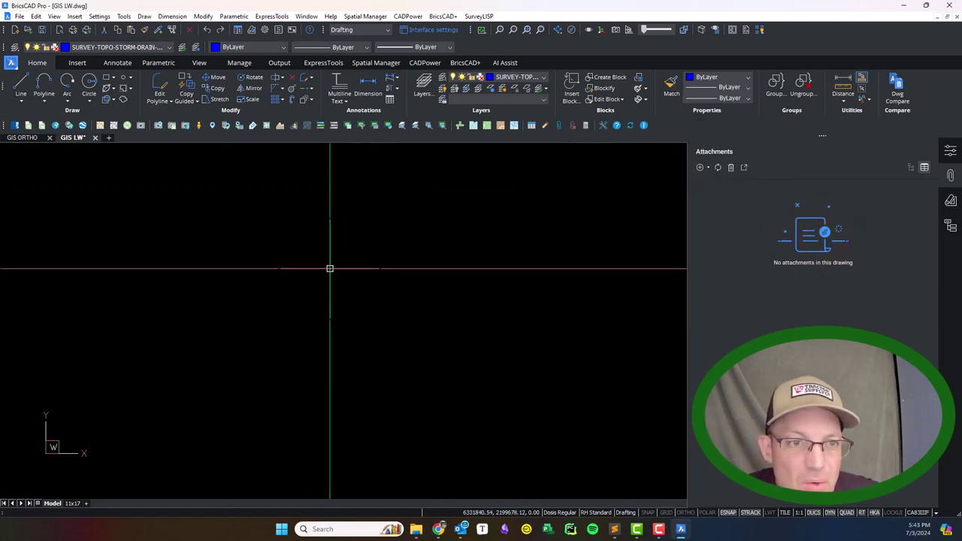
Attach GIS ORTHO.dwg from the project's Temp folder on the Desktop as an external reference in the GIS LW drawing
{"action": "left_click", "coordinate": [699, 167]}
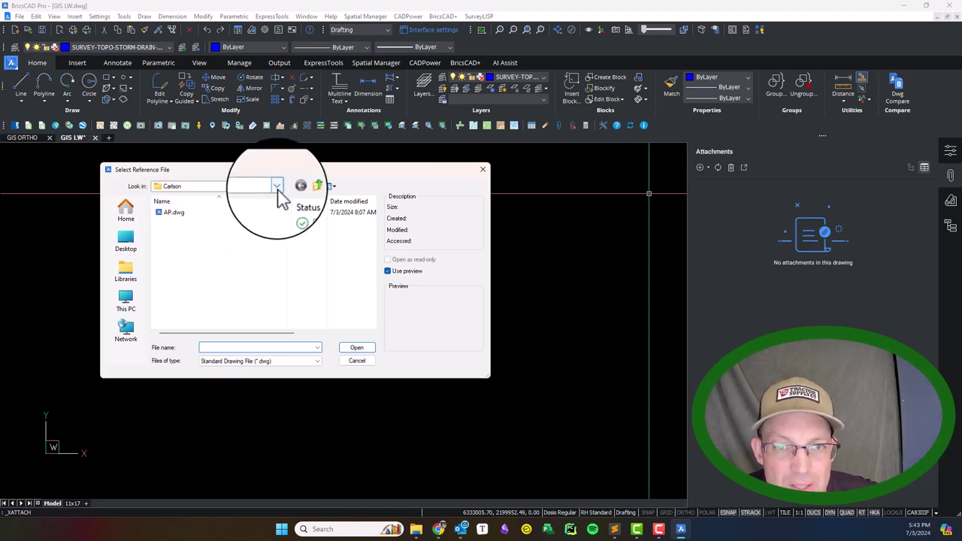
{"action": "left_click", "coordinate": [277, 188]}
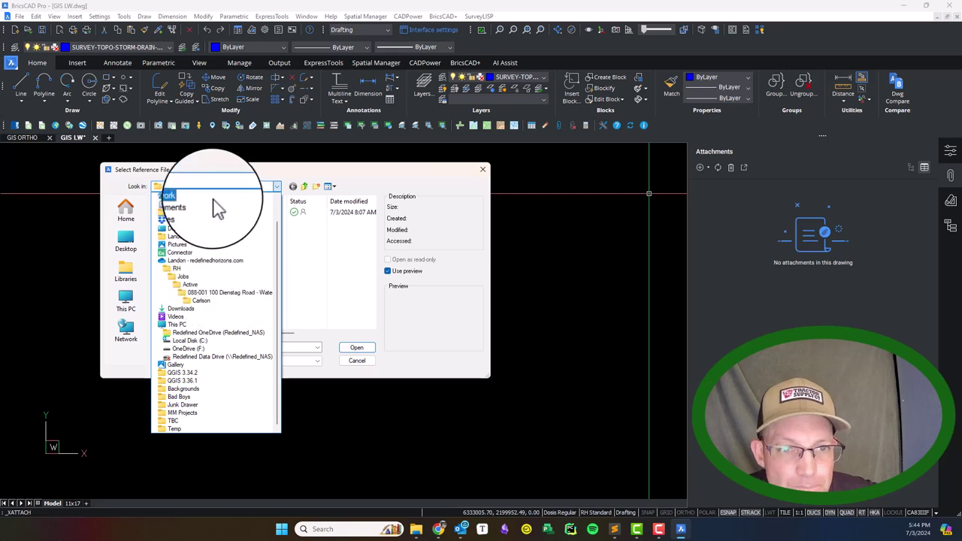
{"action": "left_click", "coordinate": [206, 234]}
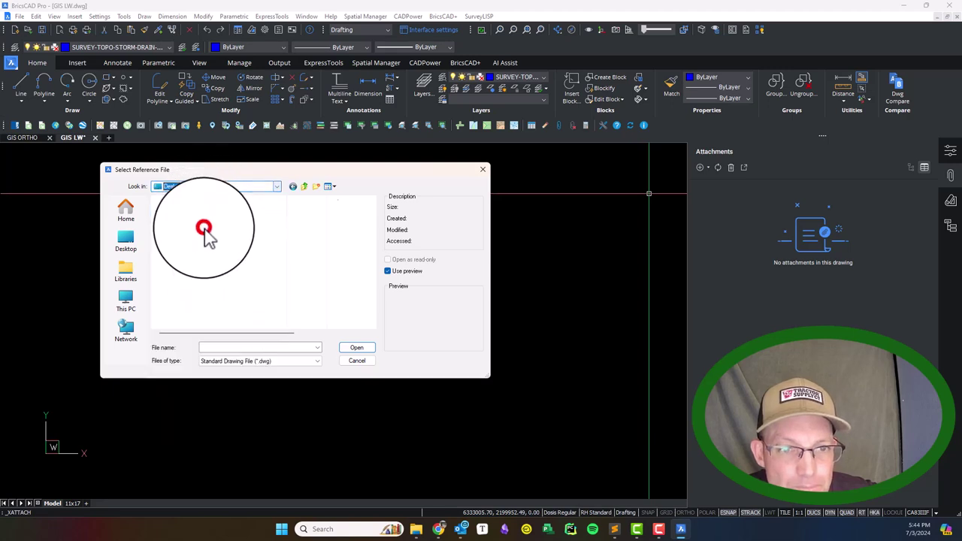
{"action": "double_click", "coordinate": [171, 260]}
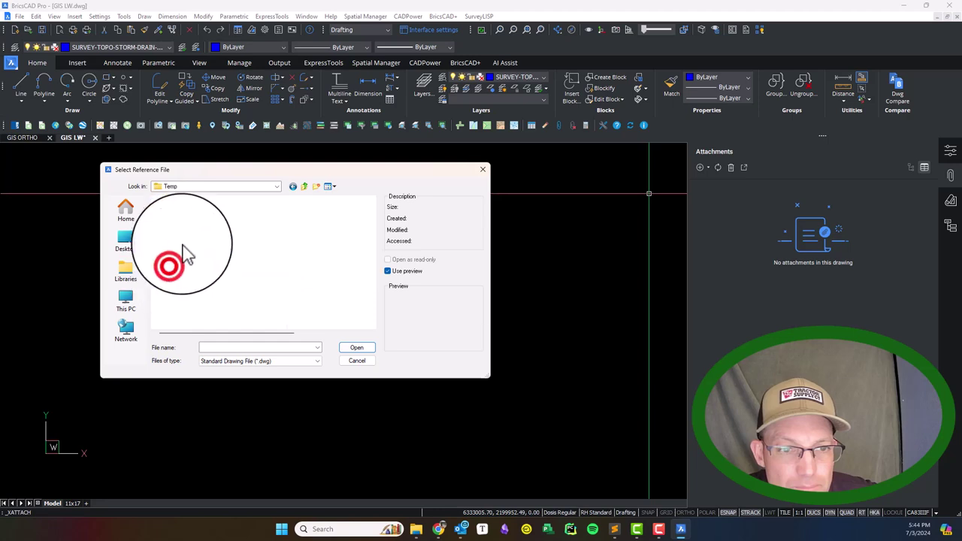
{"action": "double_click", "coordinate": [192, 214]}
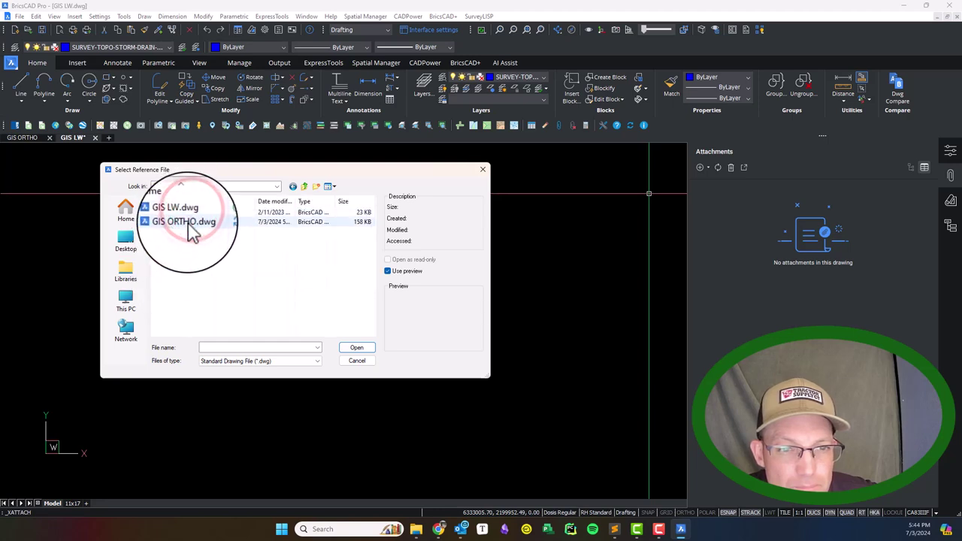
{"action": "left_click", "coordinate": [189, 224]}
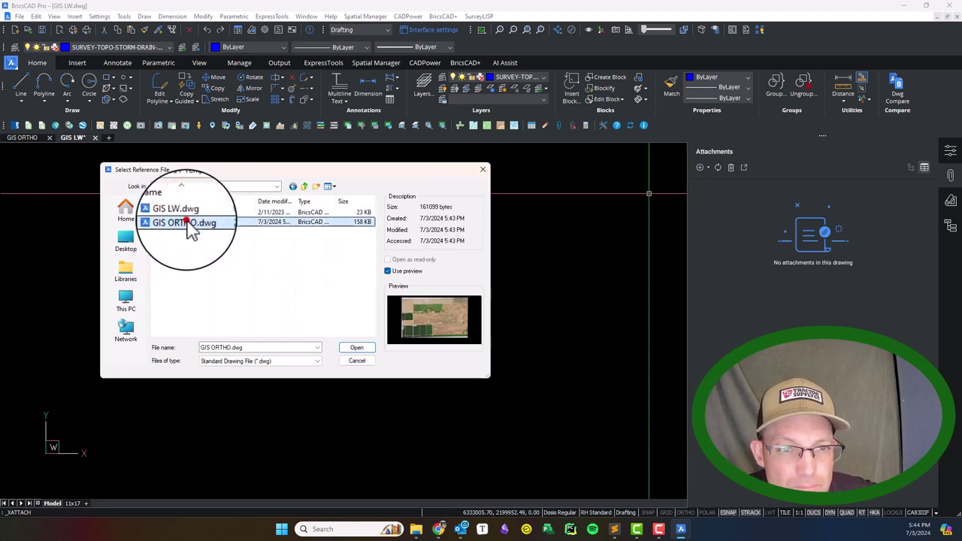
{"action": "left_click", "coordinate": [357, 348]}
{"action": "left_click", "coordinate": [570, 359]}
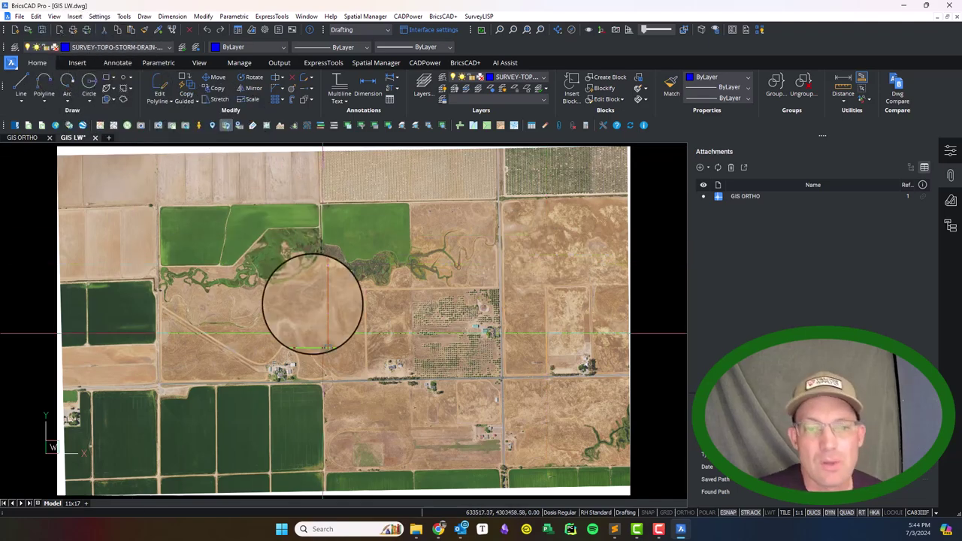
Examine the attached orthophoto around the farmstead, the road crossing and the drainage channel to find the features to trace
{"action": "scroll", "coordinate": [285, 350], "scroll_direction": "up", "scroll_amount": 5}
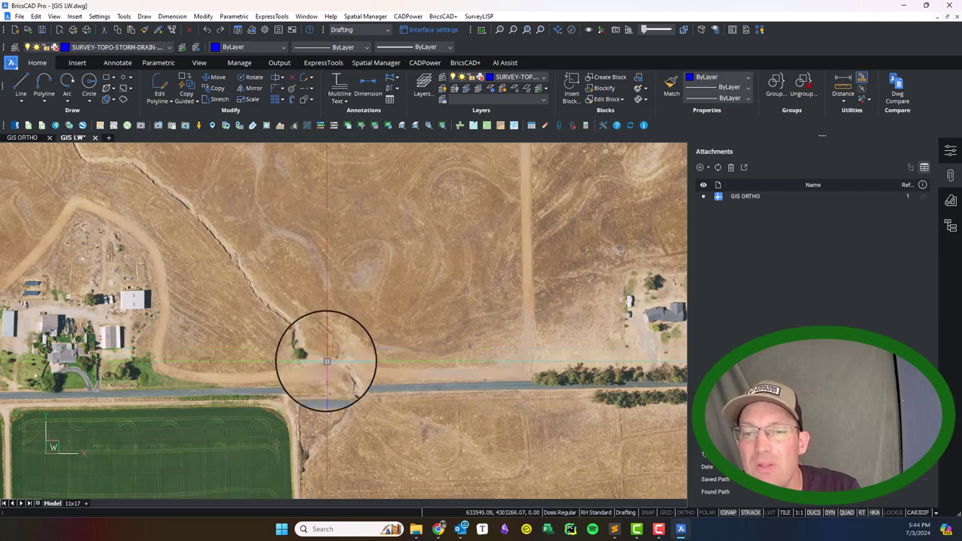
{"action": "middle_click_drag", "start_coordinate": [263, 333], "coordinate": [451, 354]}
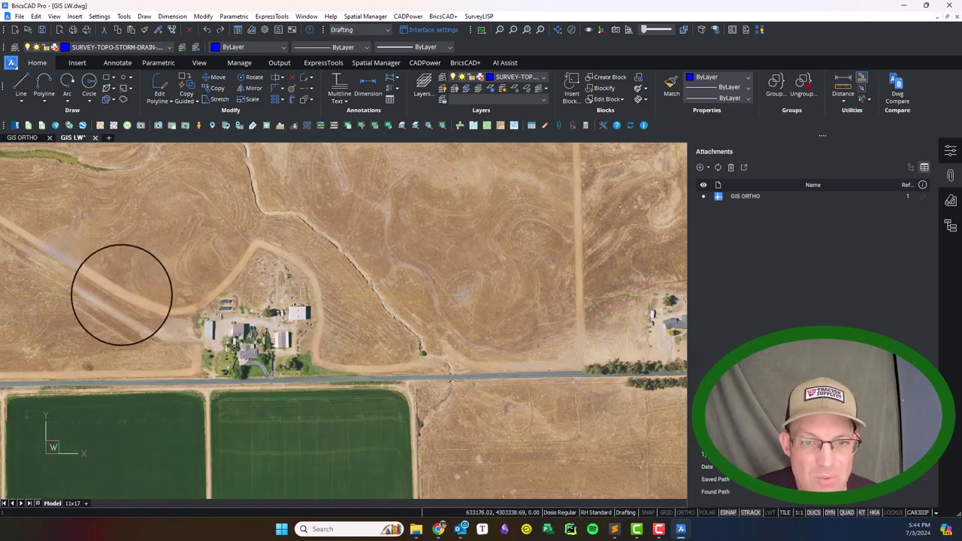
{"action": "middle_click_drag", "start_coordinate": [118, 290], "coordinate": [382, 412]}
{"action": "middle_click_drag", "start_coordinate": [66, 219], "coordinate": [450, 365]}
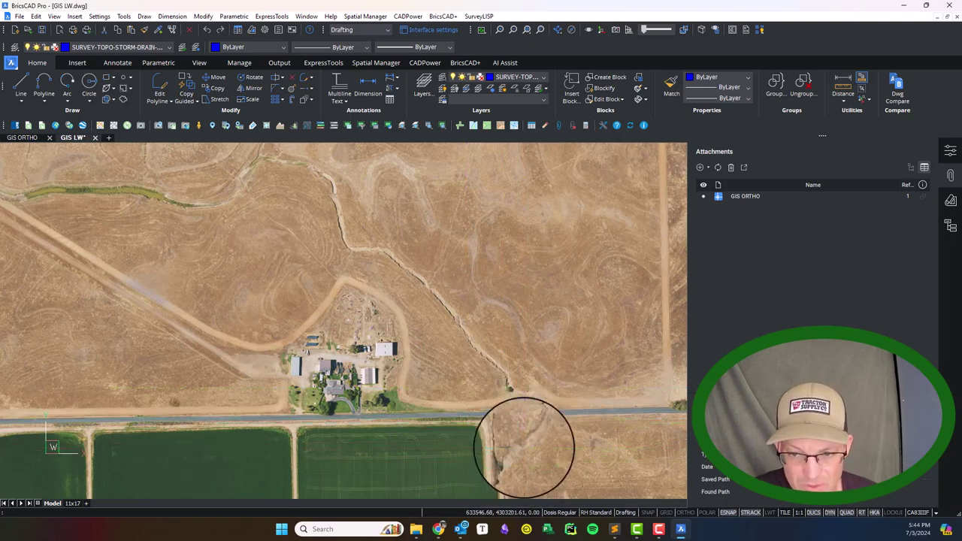
{"action": "scroll", "coordinate": [520, 460], "scroll_direction": "up", "scroll_amount": 2}
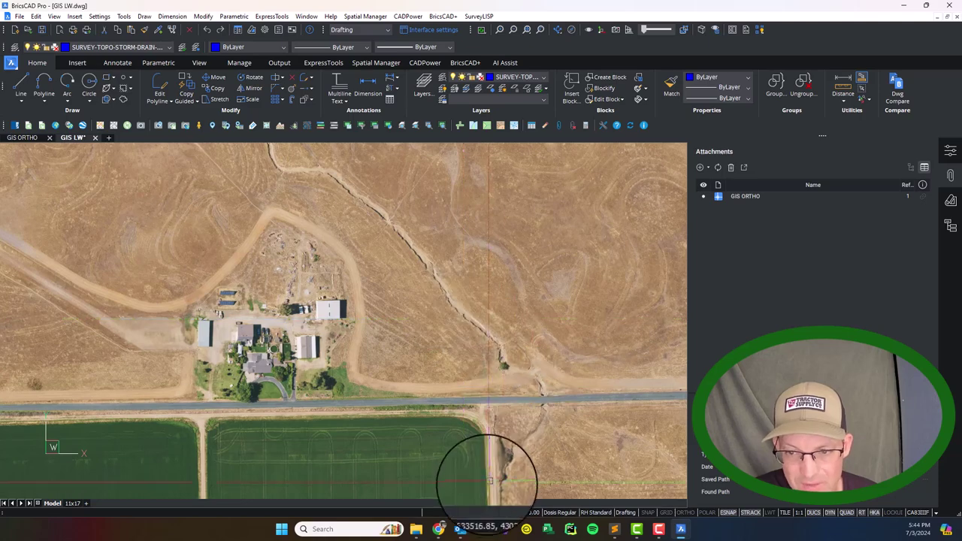
{"action": "scroll", "coordinate": [471, 274], "scroll_direction": "down", "scroll_amount": 1}
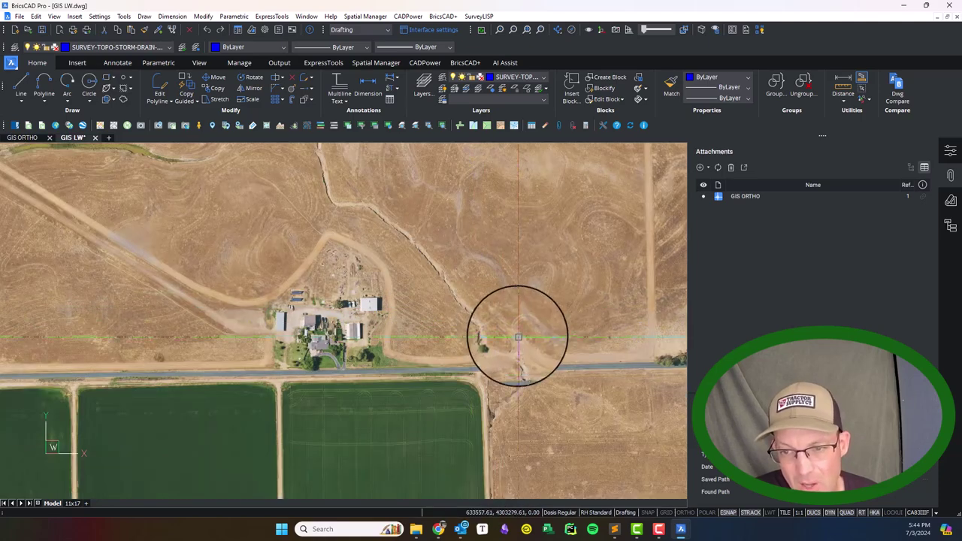
{"action": "scroll", "coordinate": [441, 374], "scroll_direction": "down", "scroll_amount": 2}
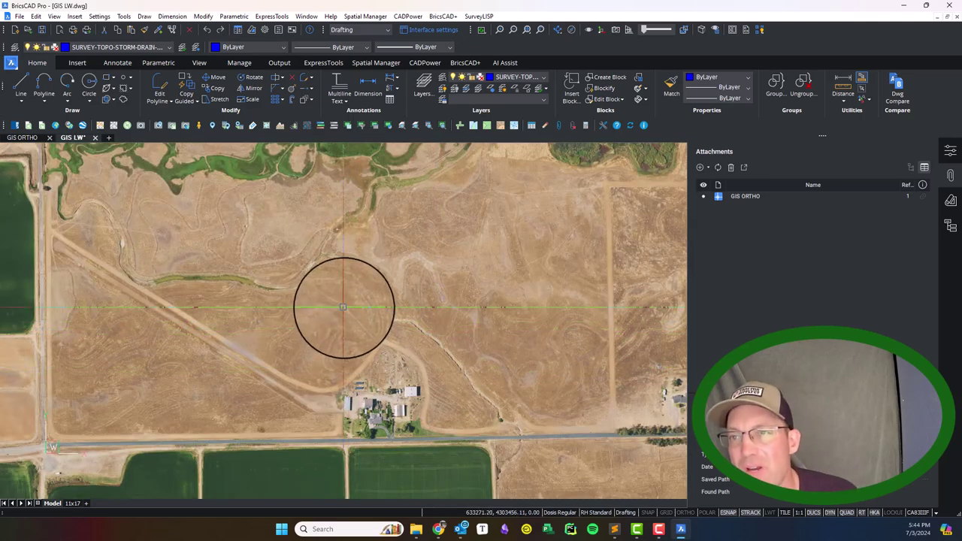
{"action": "scroll", "coordinate": [484, 277], "scroll_direction": "down", "scroll_amount": 1}
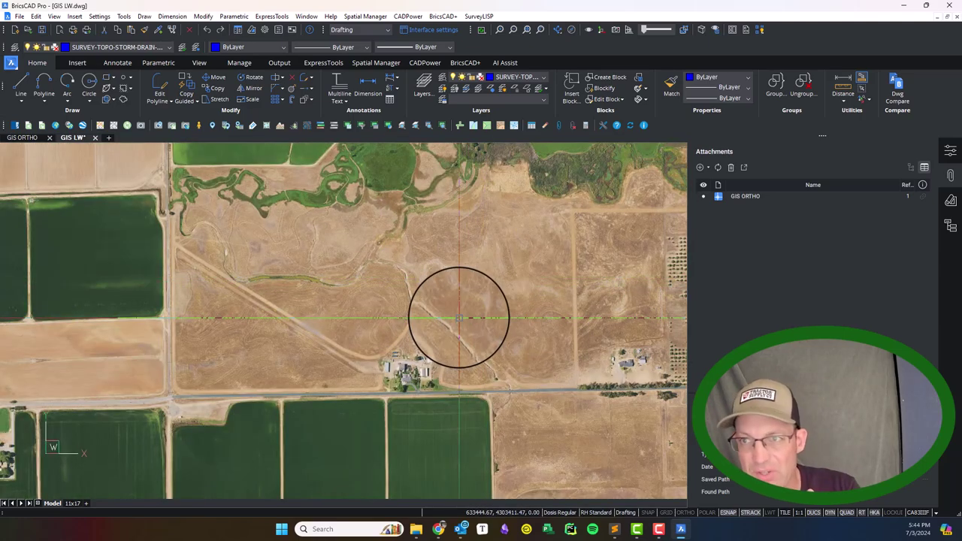
{"action": "middle_click_drag", "start_coordinate": [486, 296], "coordinate": [455, 339]}
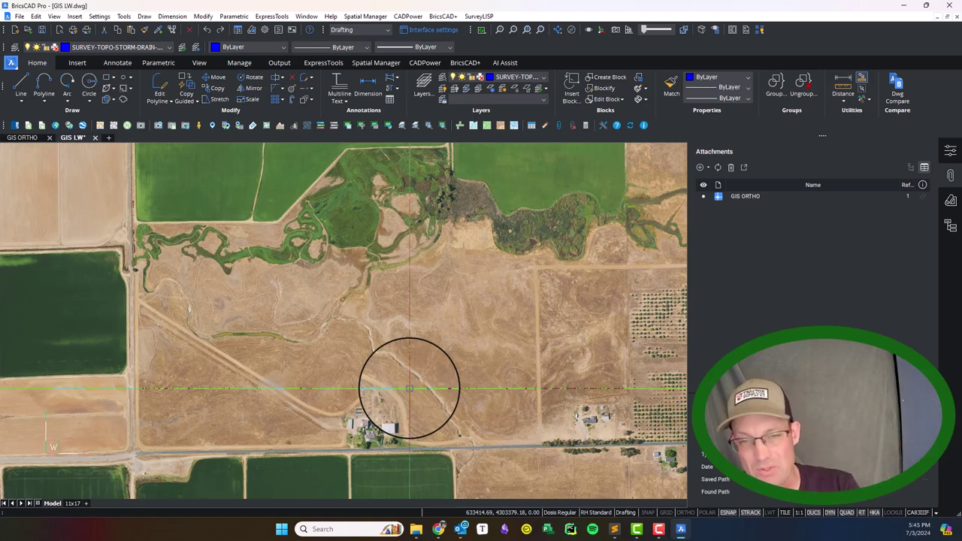
{"action": "scroll", "coordinate": [409, 404], "scroll_direction": "up", "scroll_amount": 3}
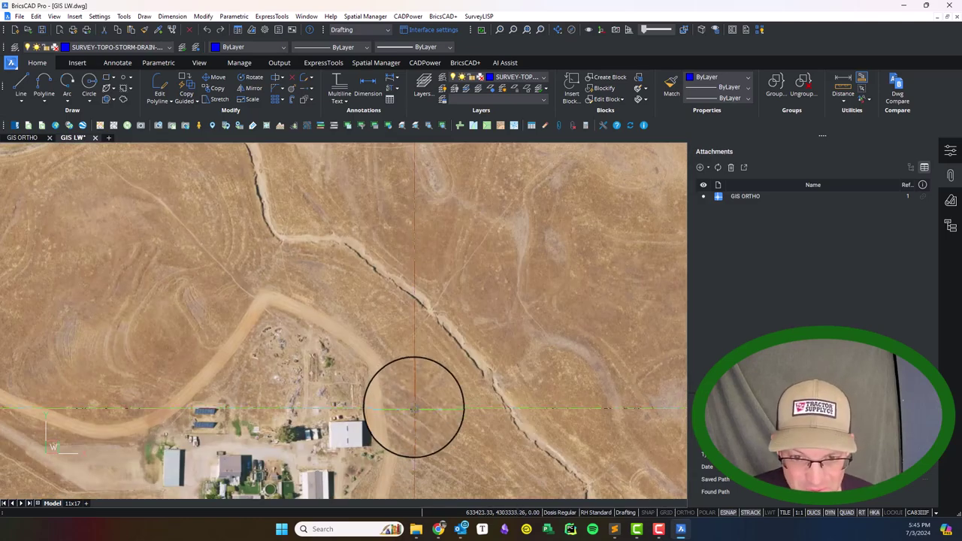
{"action": "scroll", "coordinate": [526, 360], "scroll_direction": "up", "scroll_amount": 2}
{"action": "scroll", "coordinate": [519, 346], "scroll_direction": "down", "scroll_amount": 2}
{"action": "scroll", "coordinate": [391, 353], "scroll_direction": "up", "scroll_amount": 1}
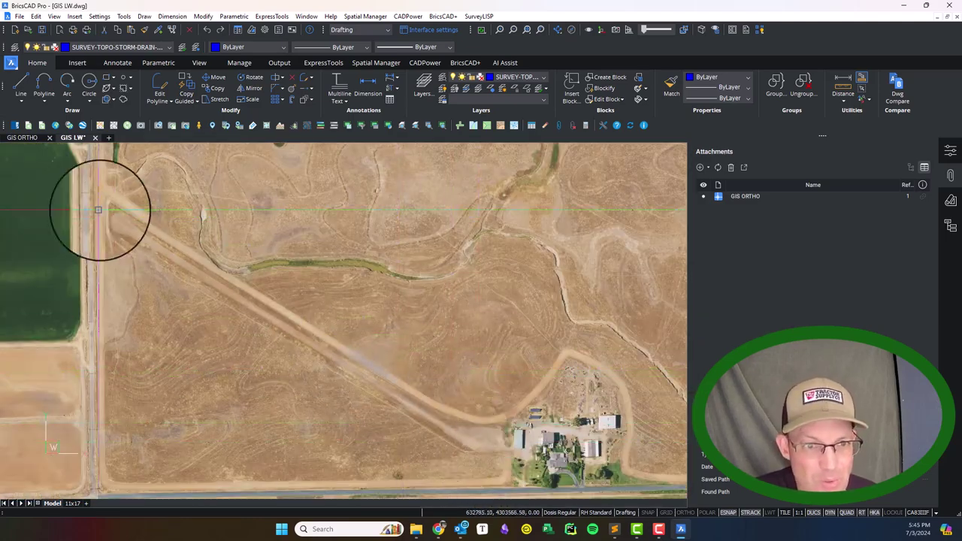
{"action": "mouse_move", "coordinate": [440, 451]}
{"action": "middle_mouse_down"}
{"action": "mouse_move", "coordinate": [168, 301]}
{"action": "mouse_move", "coordinate": [64, 301]}
{"action": "middle_mouse_up"}
{"action": "middle_click_drag", "start_coordinate": [346, 273], "coordinate": [366, 363]}
Start a polyline just south of the road culvert and trace the drainage north across the road and past the lone tree
{"action": "scroll", "coordinate": [397, 401], "scroll_direction": "up", "scroll_amount": 6}
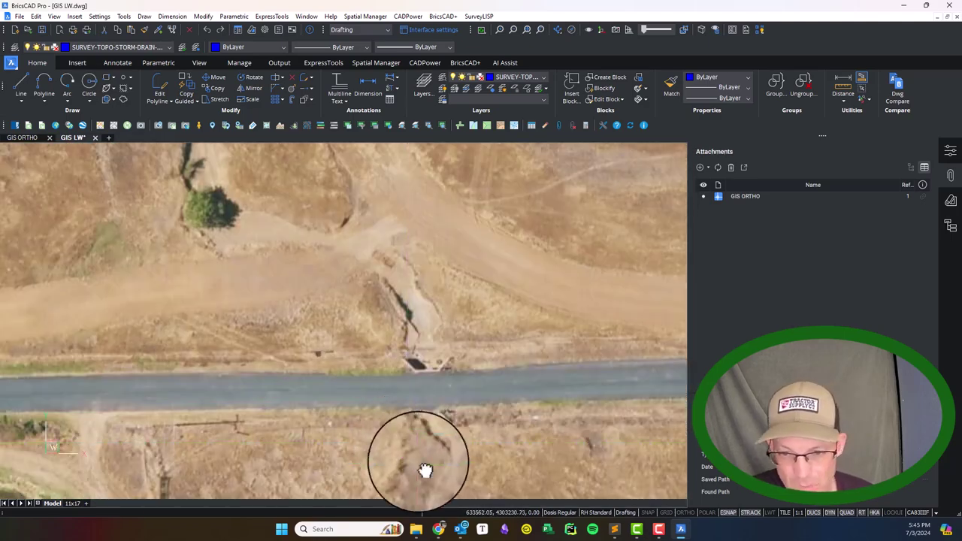
{"action": "middle_click_drag", "start_coordinate": [425, 468], "coordinate": [458, 402]}
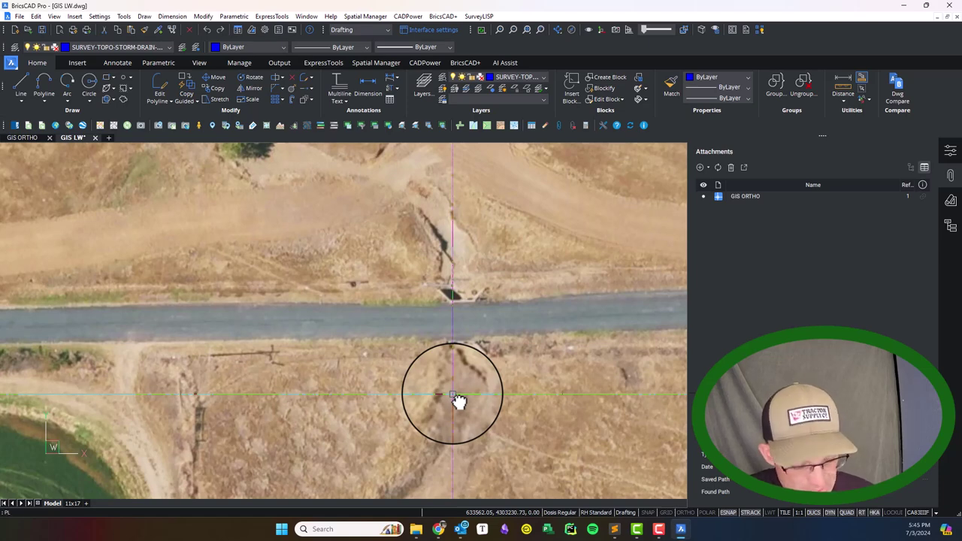
{"action": "key", "text": "Return"}
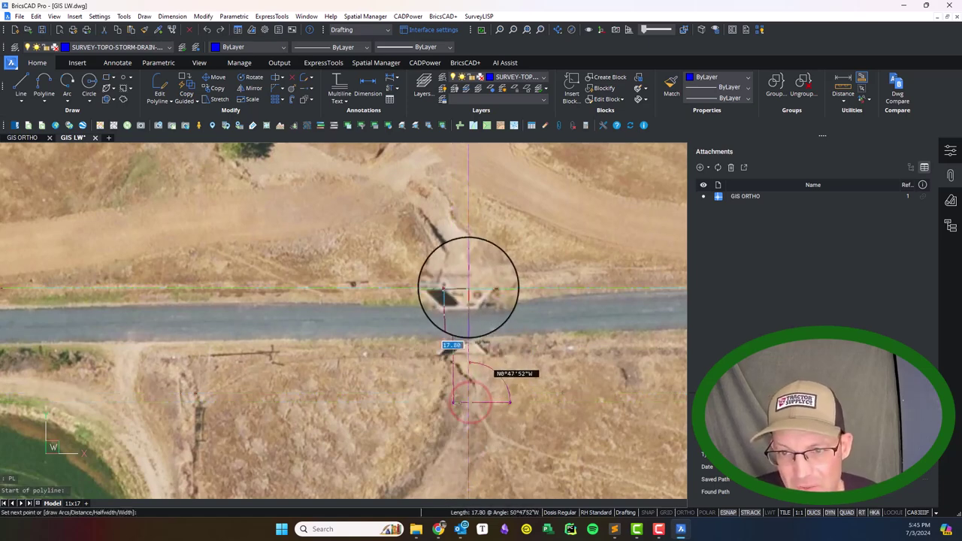
{"action": "left_click", "coordinate": [459, 294]}
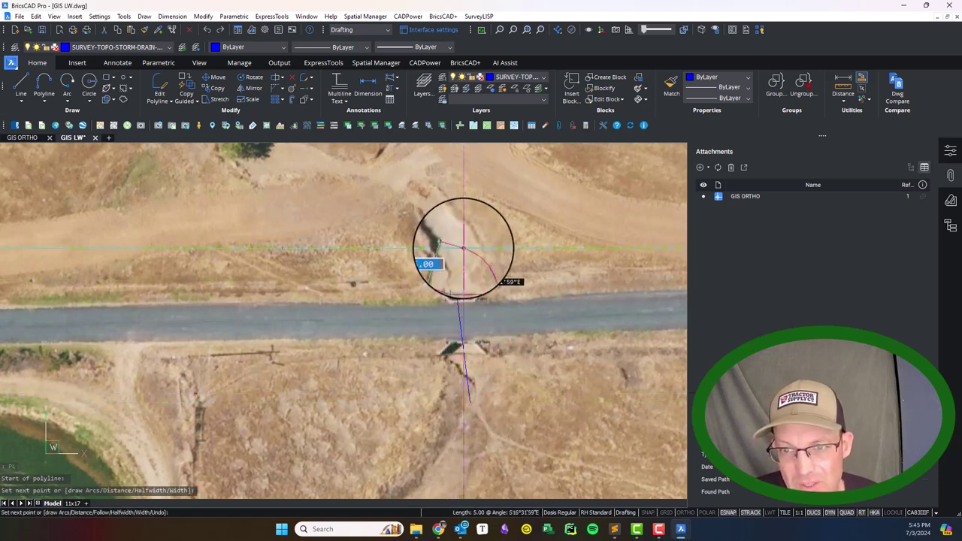
{"action": "scroll", "coordinate": [464, 248], "scroll_direction": "up", "scroll_amount": 2}
{"action": "scroll", "coordinate": [453, 254], "scroll_direction": "down", "scroll_amount": 3}
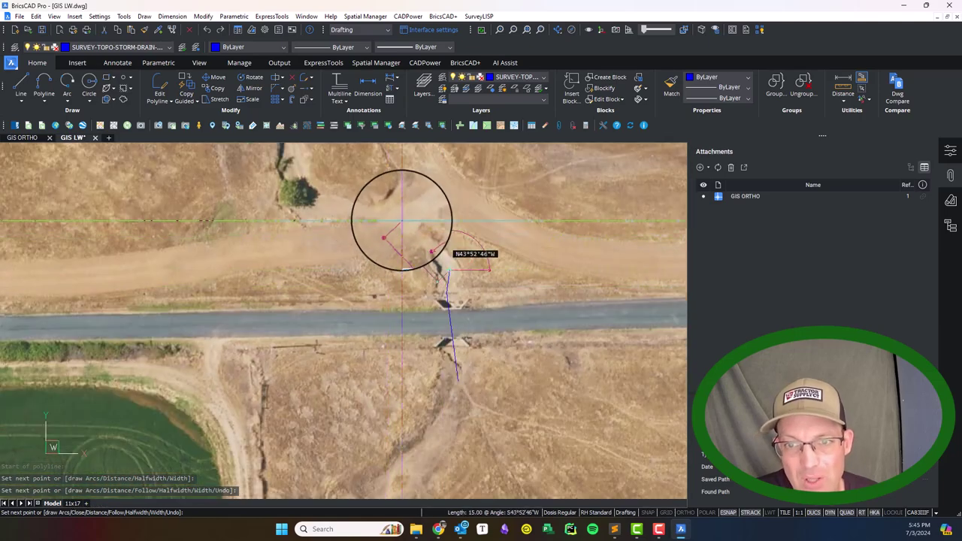
{"action": "left_click", "coordinate": [390, 213]}
{"action": "scroll", "coordinate": [311, 213], "scroll_direction": "up", "scroll_amount": 3}
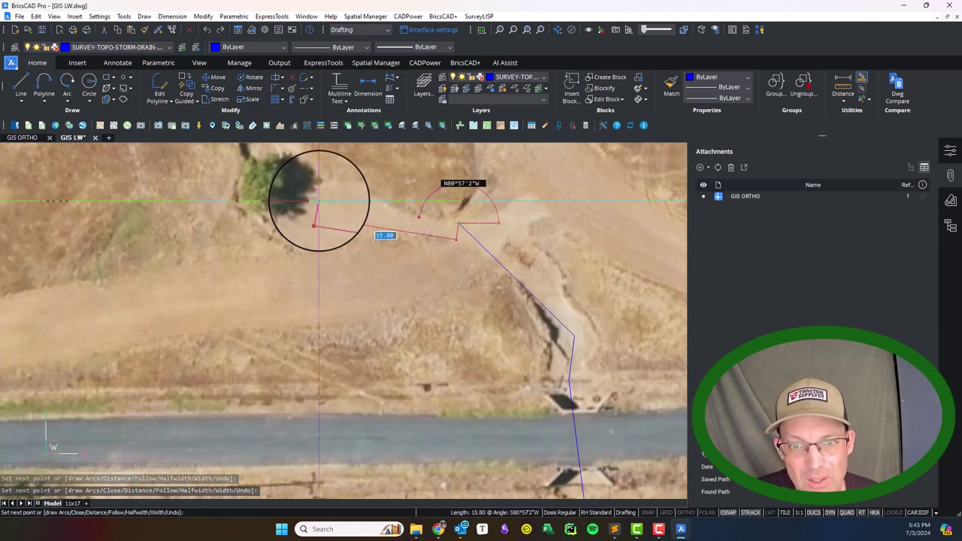
{"action": "left_click", "coordinate": [314, 210]}
{"action": "scroll", "coordinate": [350, 253], "scroll_direction": "down", "scroll_amount": 3}
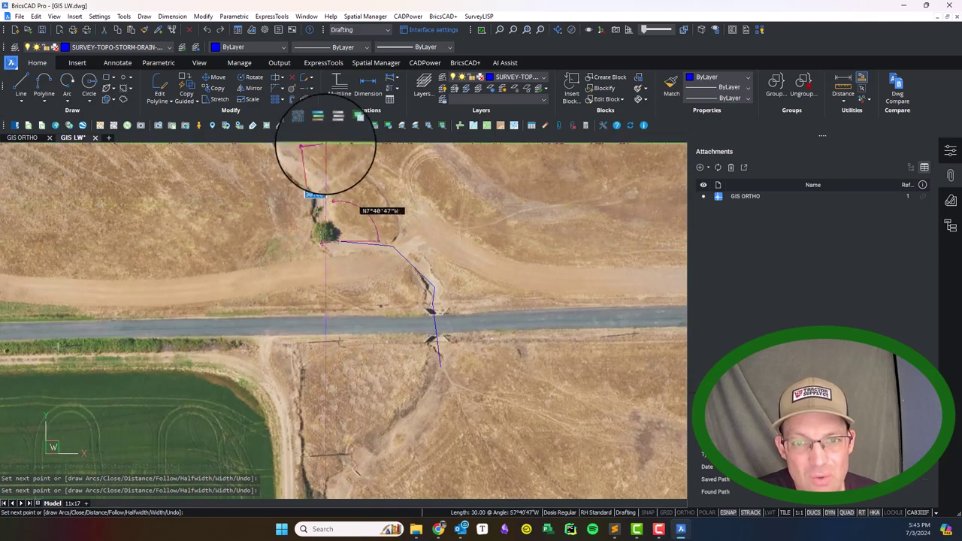
{"action": "left_click", "coordinate": [318, 172]}
Continue the polyline northwest along the eroded ditch, past the farmstead to the sharp bend where the channel turns north
{"action": "middle_click_drag", "start_coordinate": [276, 148], "coordinate": [436, 349]}
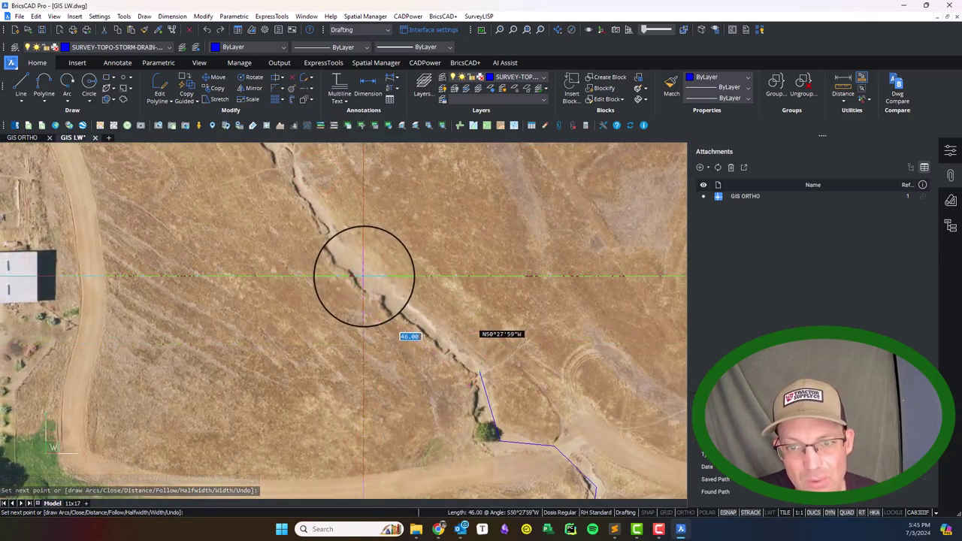
{"action": "left_click", "coordinate": [364, 276]}
{"action": "left_click", "coordinate": [308, 190]}
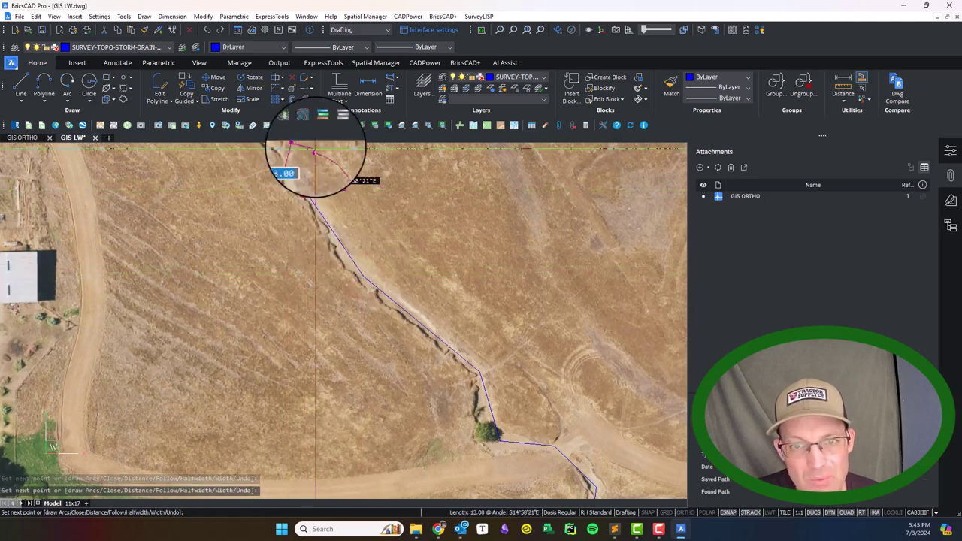
{"action": "middle_click_drag", "start_coordinate": [305, 189], "coordinate": [480, 375]}
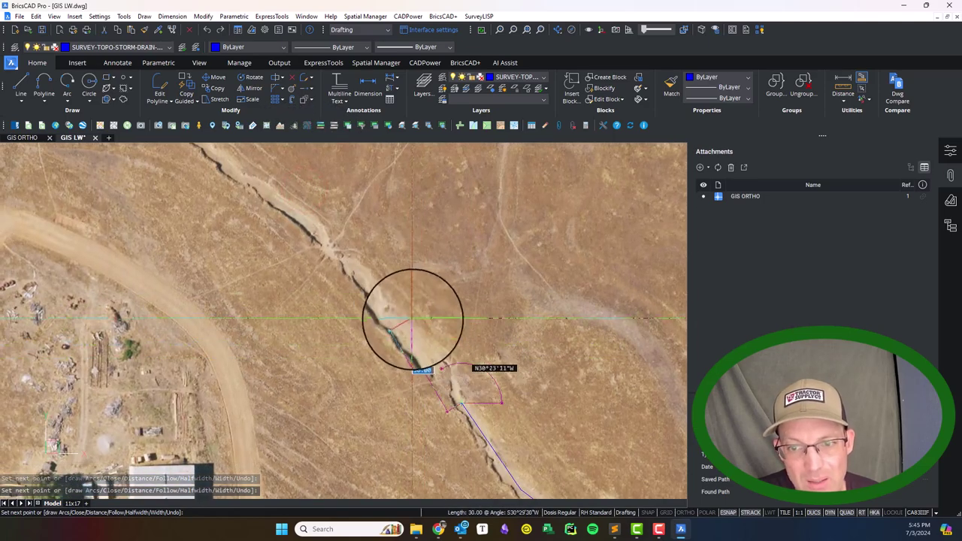
{"action": "left_click", "coordinate": [403, 323]}
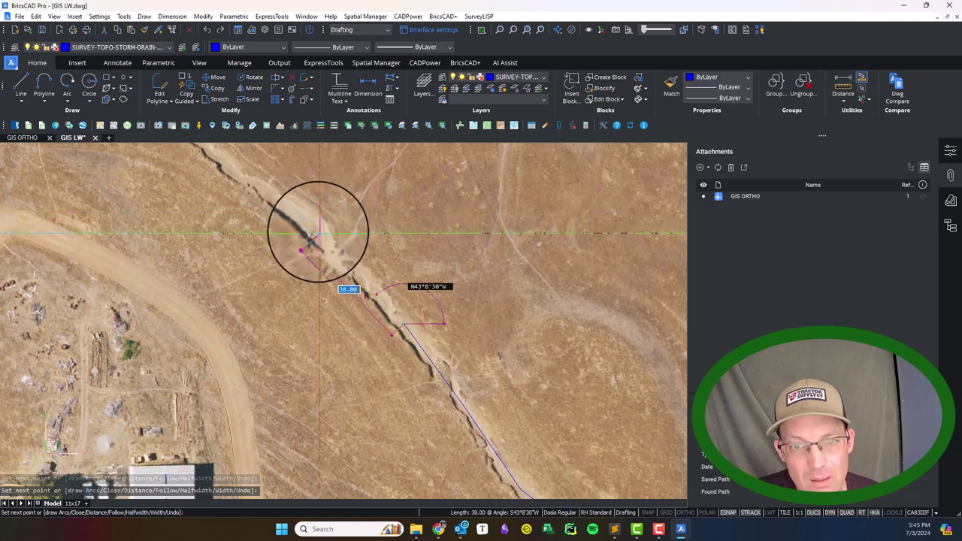
{"action": "left_click", "coordinate": [318, 232]}
{"action": "middle_click_drag", "start_coordinate": [230, 172], "coordinate": [456, 355]}
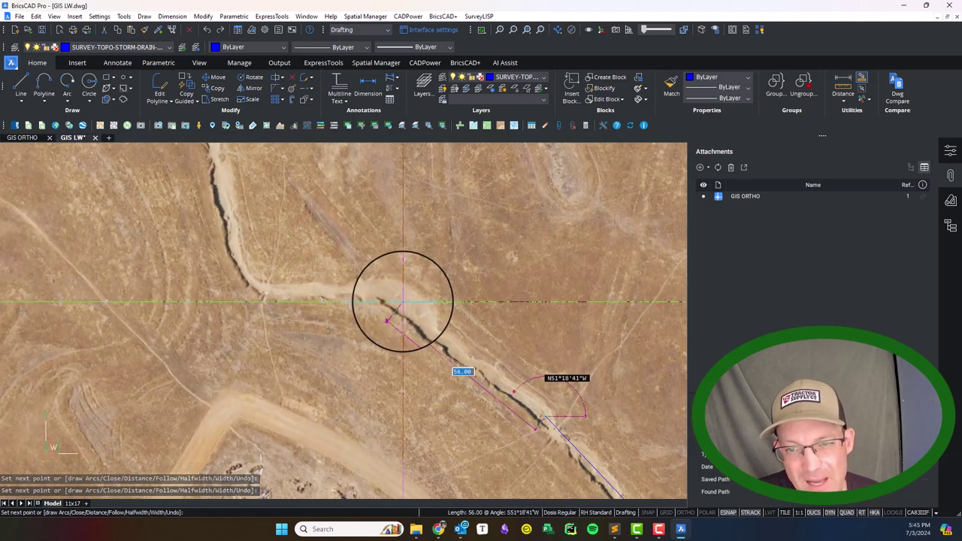
{"action": "left_click", "coordinate": [272, 290]}
{"action": "left_click", "coordinate": [239, 247]}
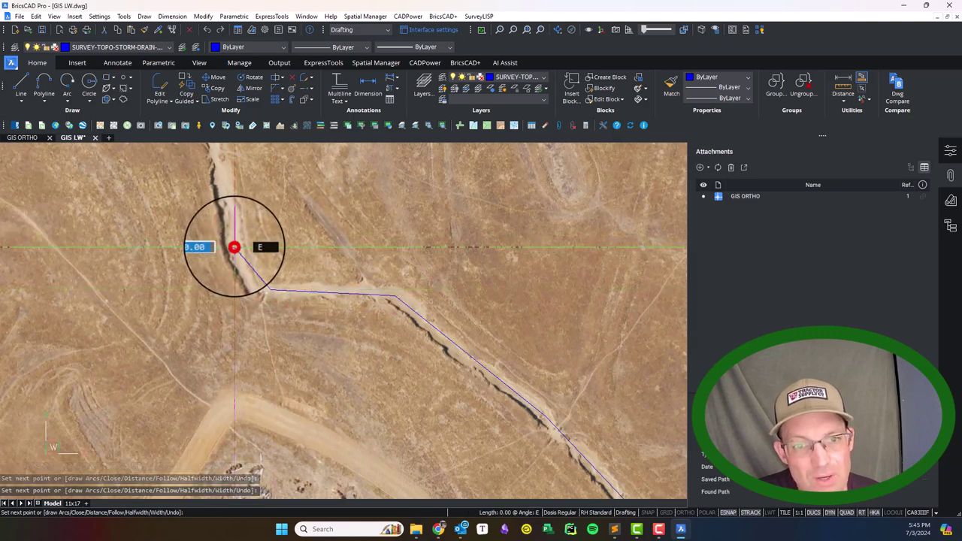
Continue the polyline north up the eroded ditch, around the bend to the west, and southwest toward the green water-filled stretch
{"action": "middle_click_drag", "start_coordinate": [356, 184], "coordinate": [530, 387]}
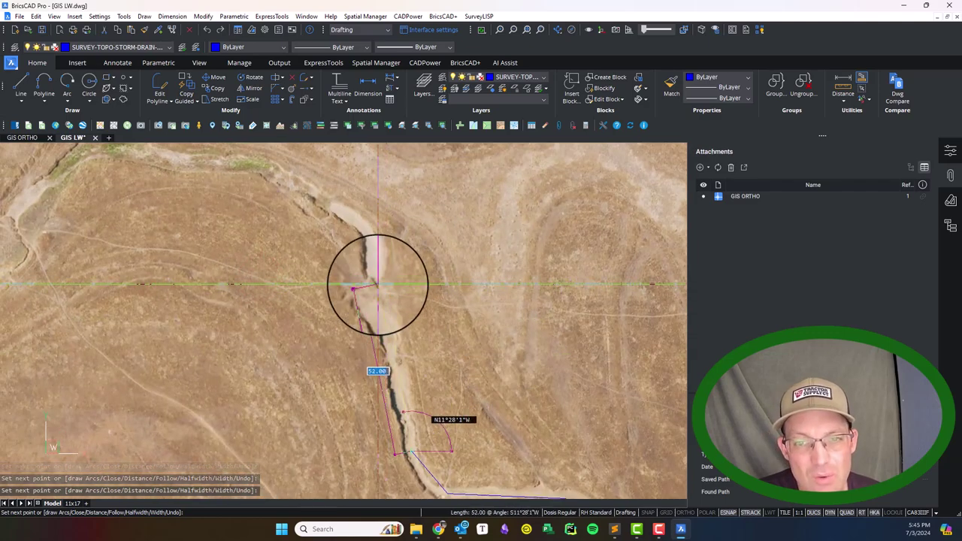
{"action": "left_click", "coordinate": [372, 239]}
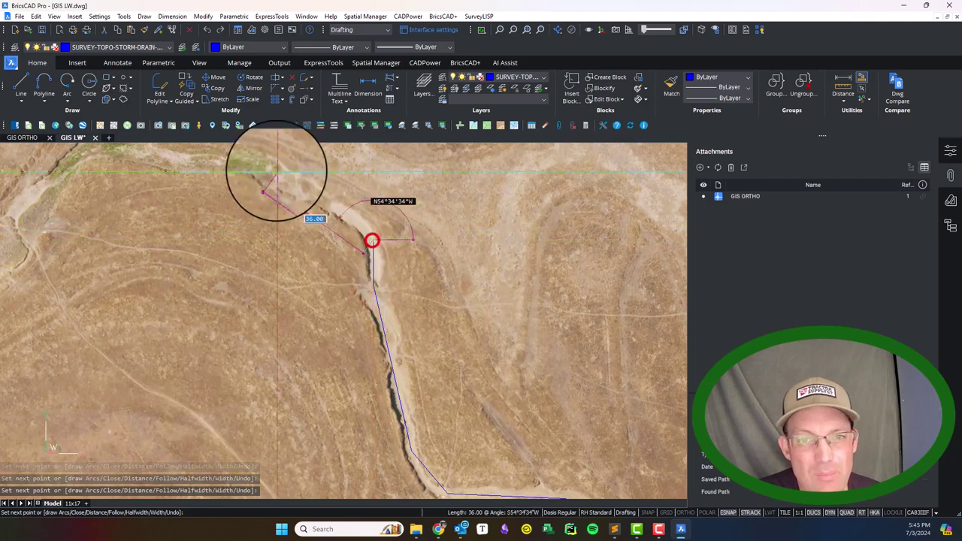
{"action": "left_click", "coordinate": [261, 174]}
{"action": "middle_click_drag", "start_coordinate": [109, 161], "coordinate": [412, 259]}
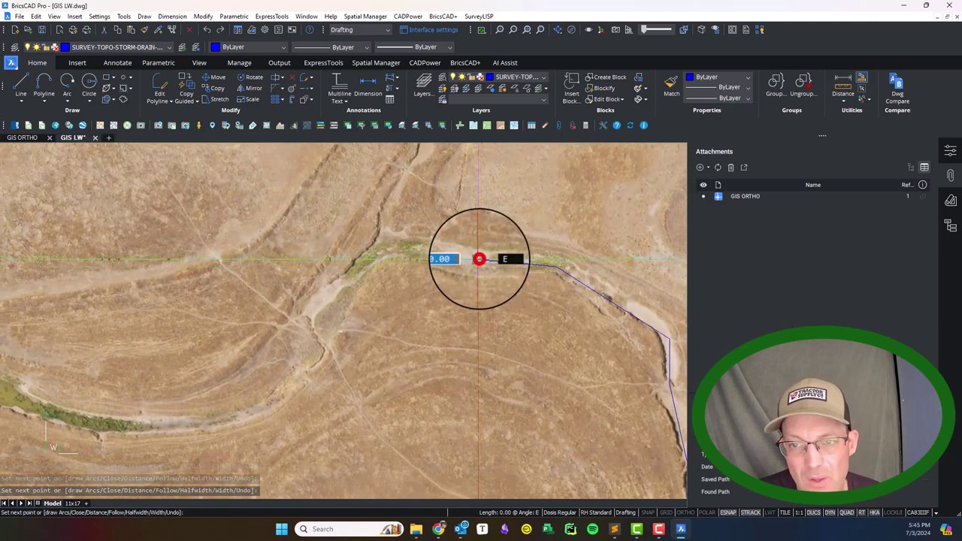
{"action": "left_click", "coordinate": [387, 241]}
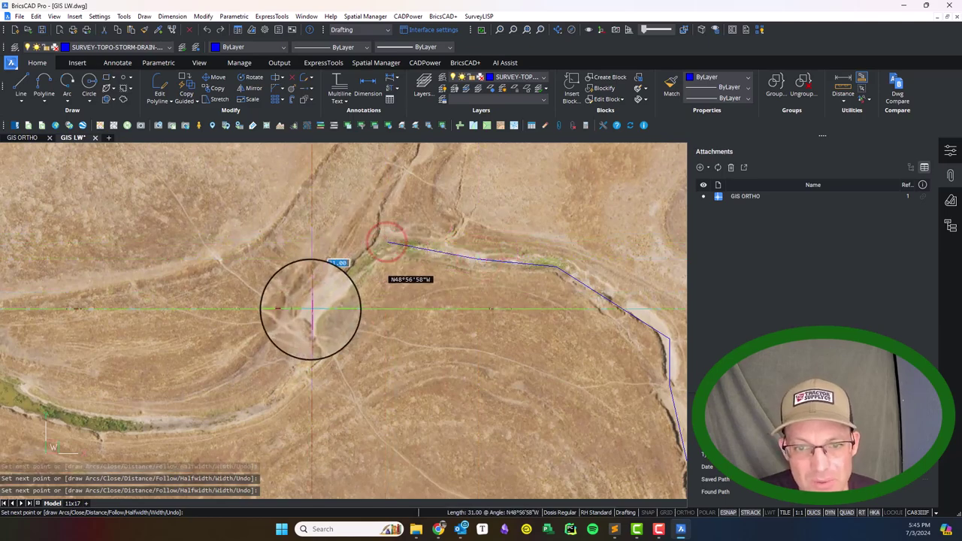
{"action": "left_click", "coordinate": [310, 308]}
{"action": "left_click", "coordinate": [233, 412]}
{"action": "scroll", "coordinate": [263, 333], "scroll_direction": "down", "scroll_amount": 2}
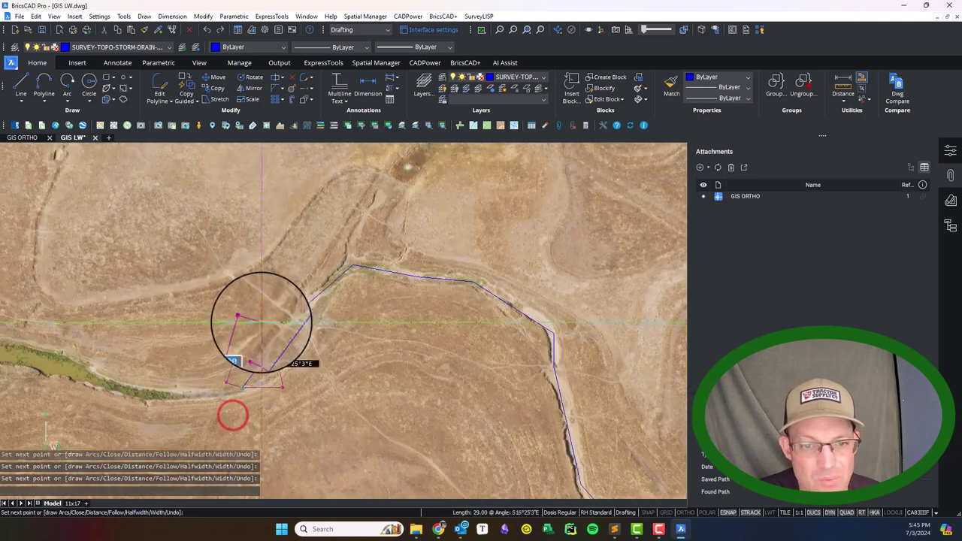
Extend the polyline west along the green water-filled stretch to the bend beside the diagonal dirt road
{"action": "mouse_move", "coordinate": [262, 333]}
{"action": "middle_mouse_down"}
{"action": "mouse_move", "coordinate": [421, 311]}
{"action": "mouse_move", "coordinate": [478, 334]}
{"action": "middle_mouse_up"}
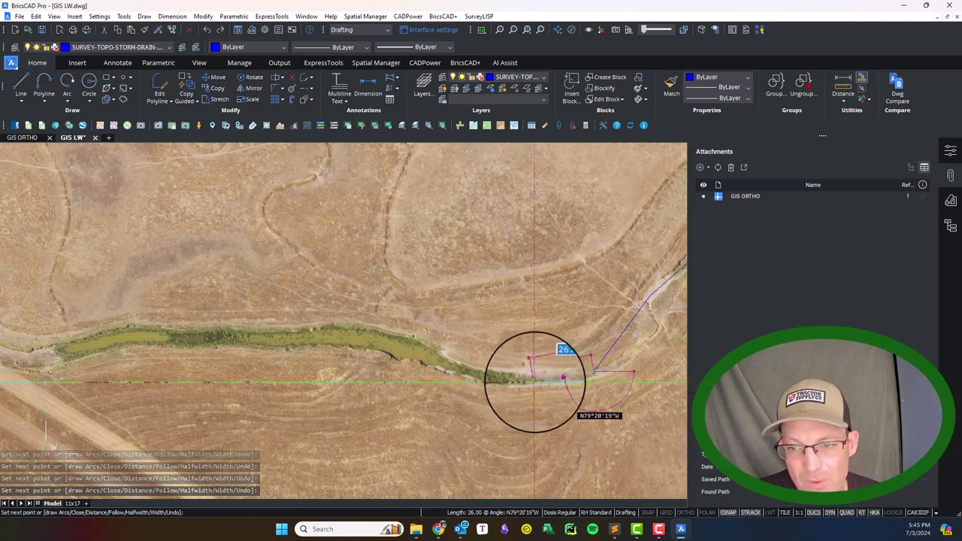
{"action": "left_click", "coordinate": [406, 346]}
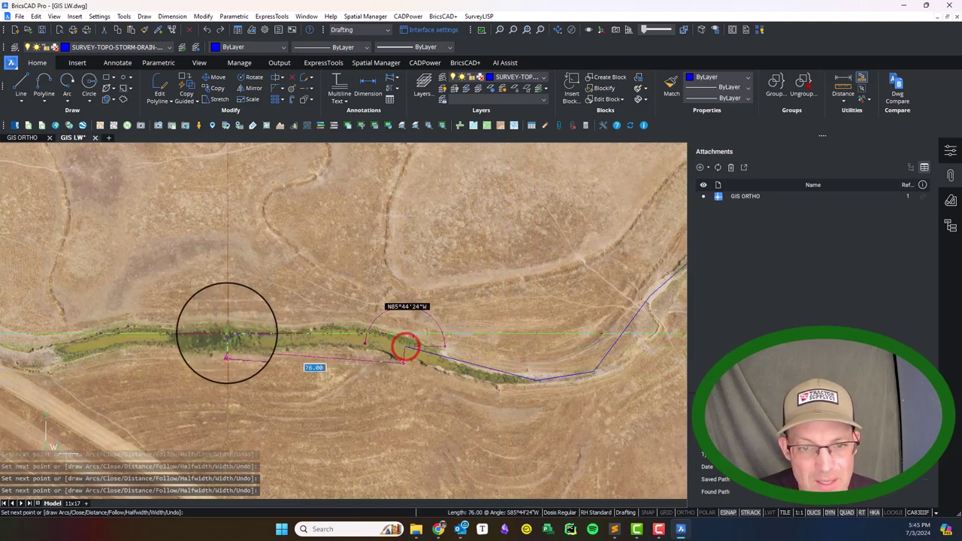
{"action": "left_click", "coordinate": [225, 363]}
{"action": "middle_click_drag", "start_coordinate": [107, 338], "coordinate": [579, 279]}
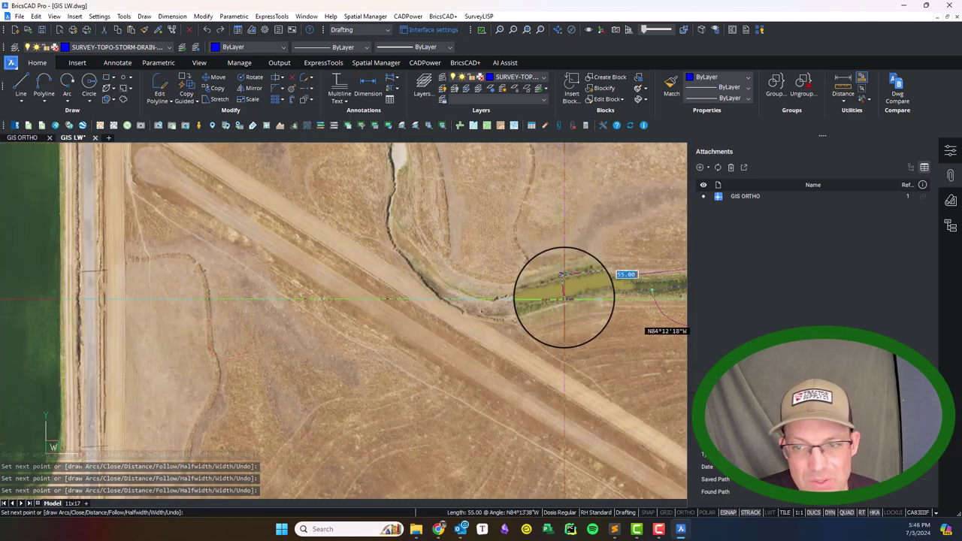
{"action": "left_click", "coordinate": [489, 311]}
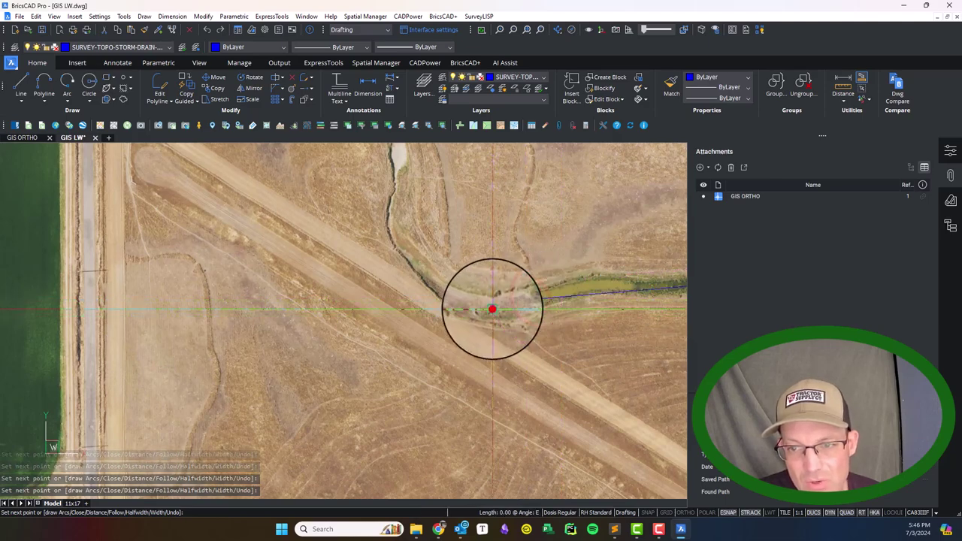
{"action": "left_click", "coordinate": [433, 314]}
{"action": "left_click", "coordinate": [440, 289]}
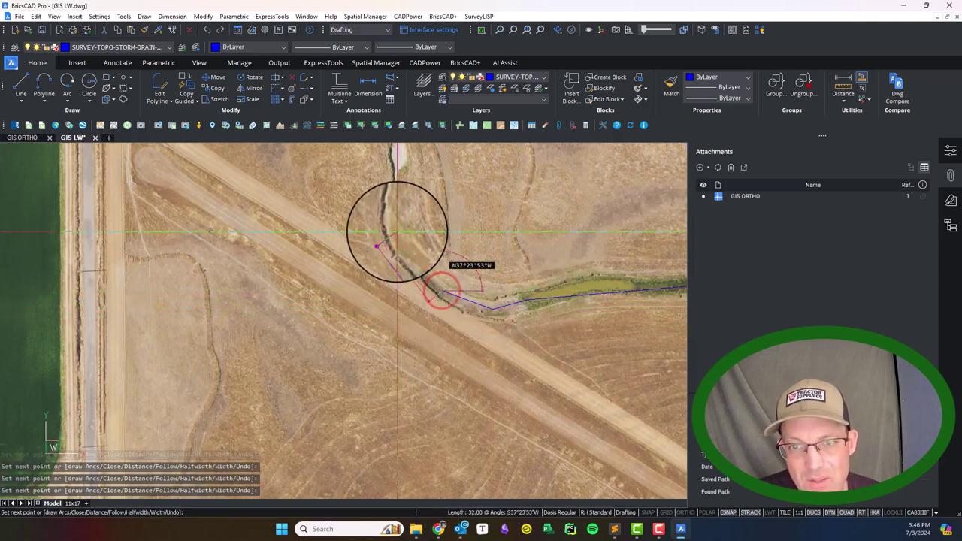
Trace the channel north past the pale sandy patch, over the arch, and down to the green bend east of the paved road
{"action": "left_click", "coordinate": [394, 232]}
{"action": "middle_click_drag", "start_coordinate": [526, 352], "coordinate": [623, 531]}
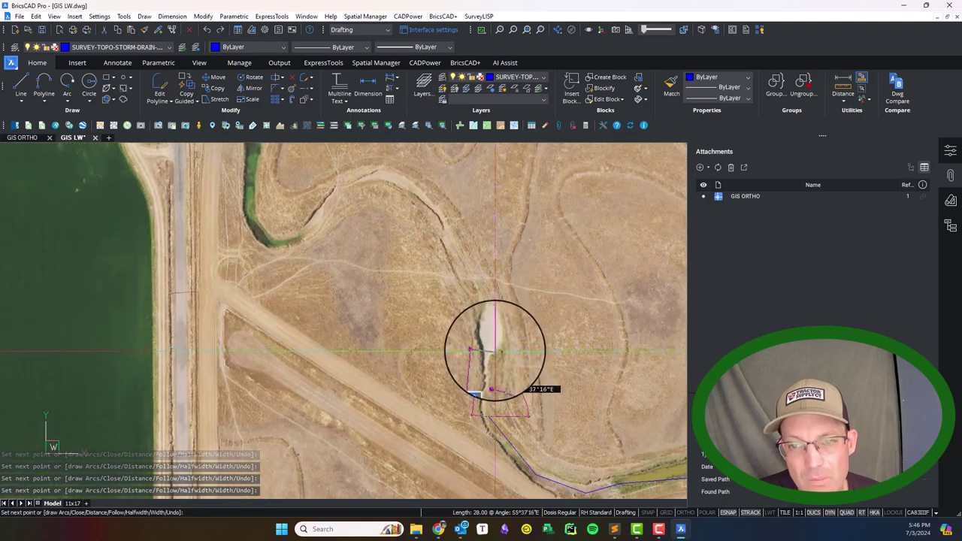
{"action": "left_click", "coordinate": [494, 350]}
{"action": "left_click", "coordinate": [442, 215]}
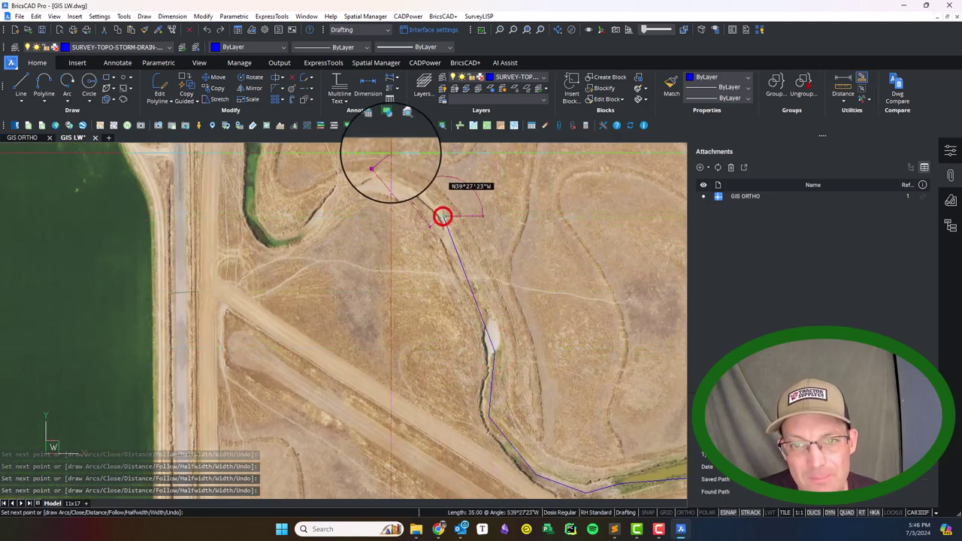
{"action": "left_click", "coordinate": [388, 181]}
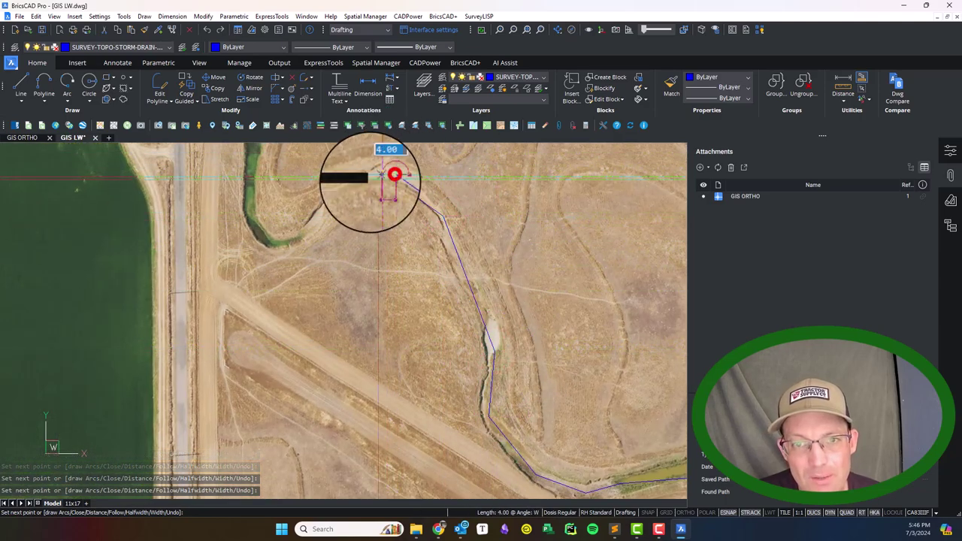
{"action": "left_click", "coordinate": [335, 192]}
{"action": "left_click", "coordinate": [303, 233]}
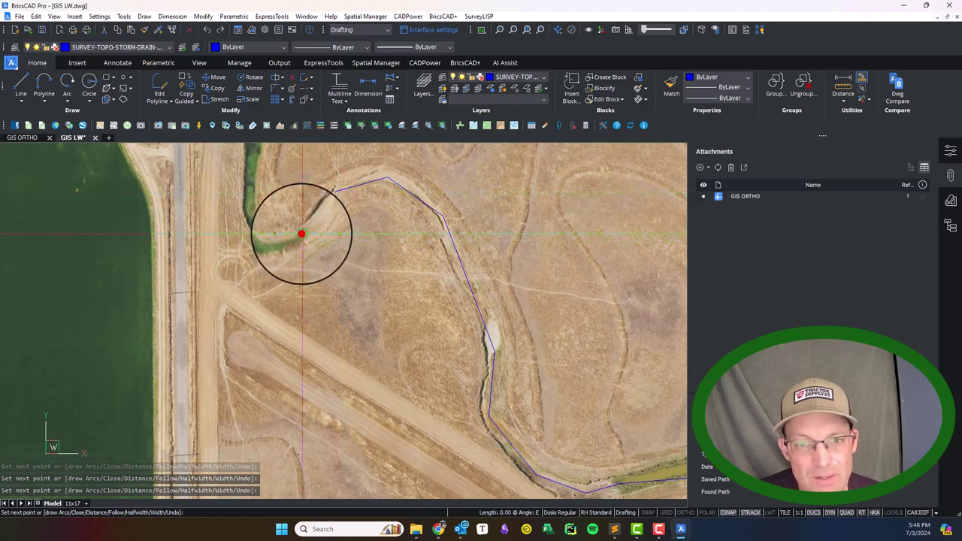
{"action": "left_click", "coordinate": [278, 243]}
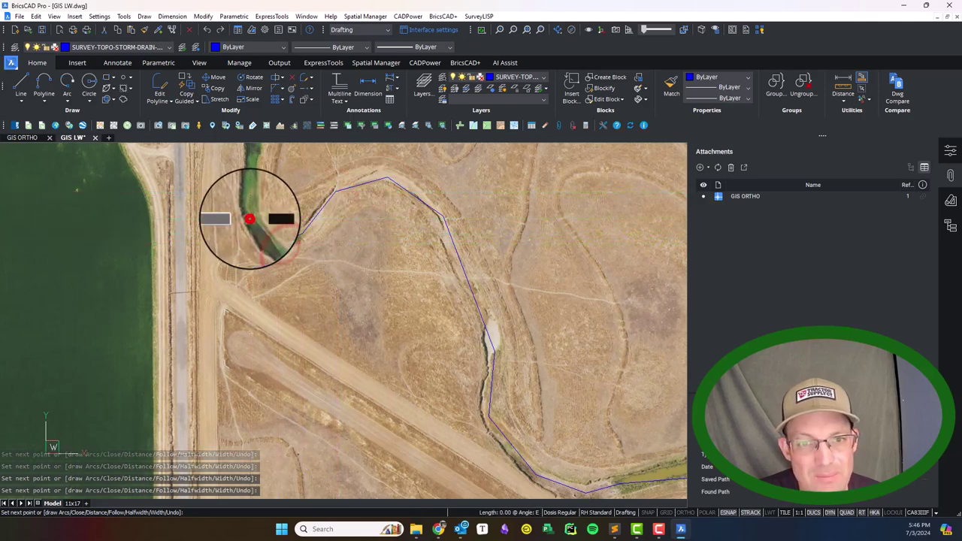
Continue the polyline north up the narrow green reach alongside the paved road toward the vegetated junction
{"action": "middle_click_drag", "start_coordinate": [382, 240], "coordinate": [404, 278]}
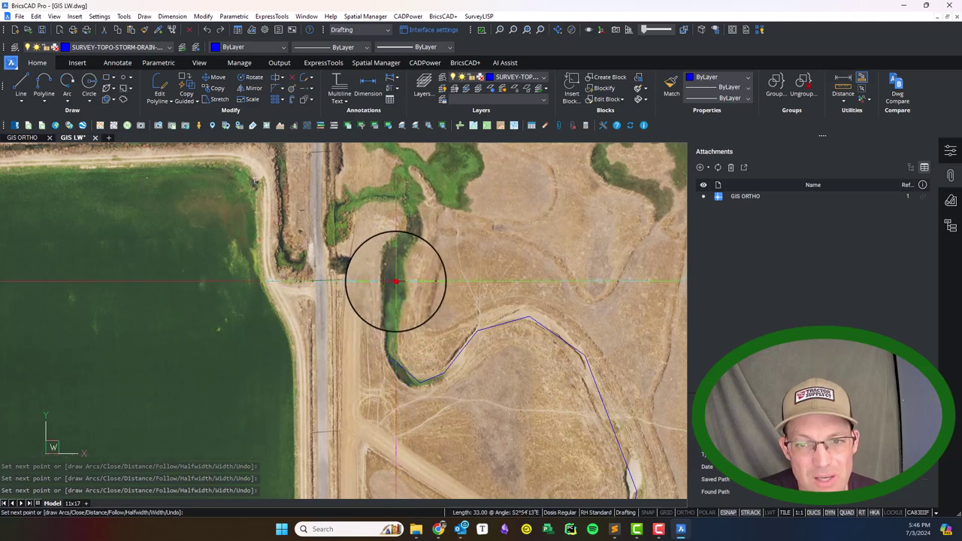
{"action": "left_click", "coordinate": [395, 282]}
{"action": "left_click", "coordinate": [408, 220]}
{"action": "middle_click_drag", "start_coordinate": [408, 225], "coordinate": [423, 333]}
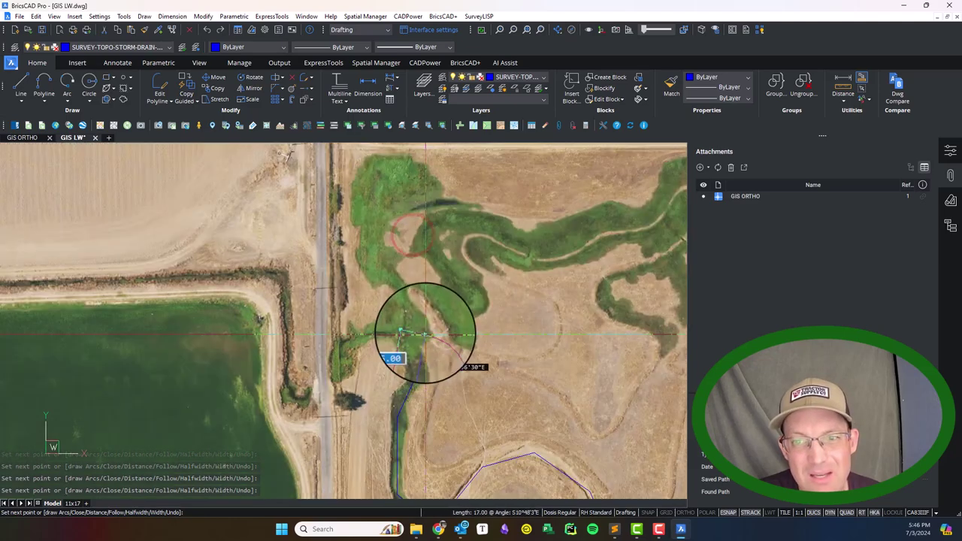
{"action": "scroll", "coordinate": [410, 329], "scroll_direction": "up", "scroll_amount": 3}
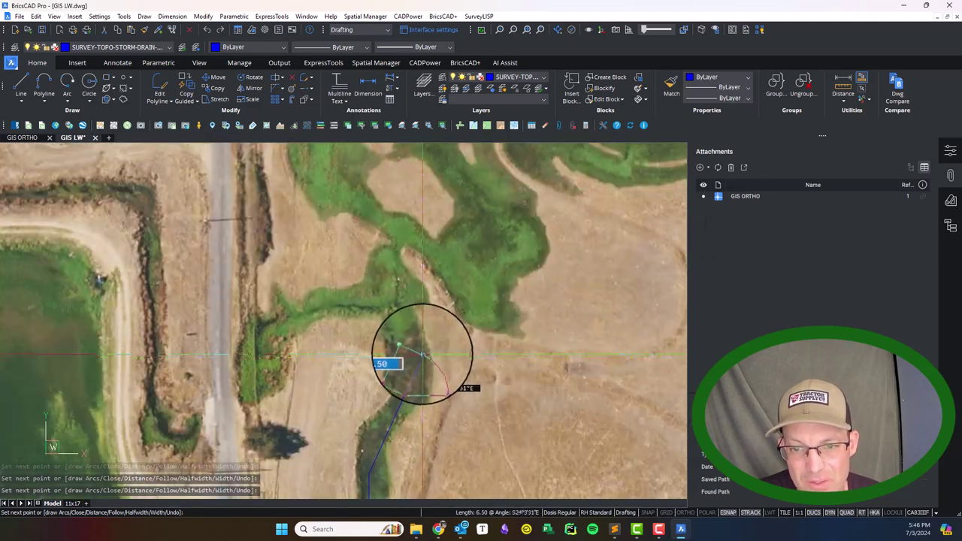
Trace the channel's hook west and south, carry it across the paved road into the ditch beside the green field, and end the polyline
{"action": "left_click", "coordinate": [409, 330]}
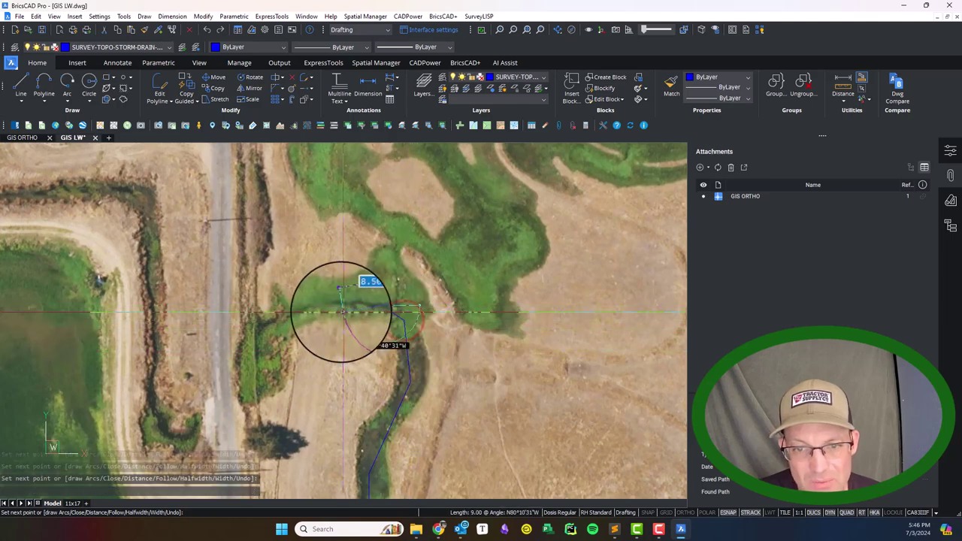
{"action": "left_click", "coordinate": [387, 306]}
{"action": "left_click", "coordinate": [314, 306]}
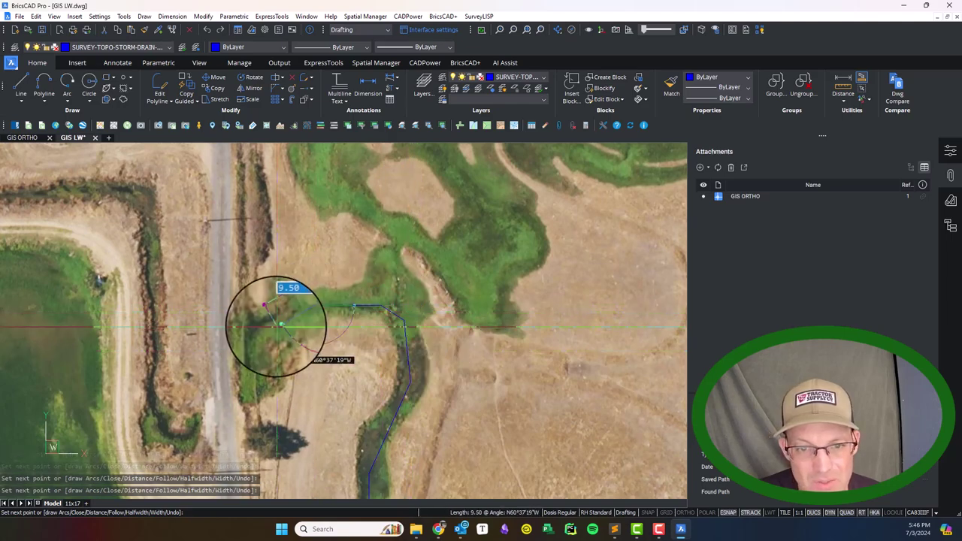
{"action": "left_click", "coordinate": [261, 374]}
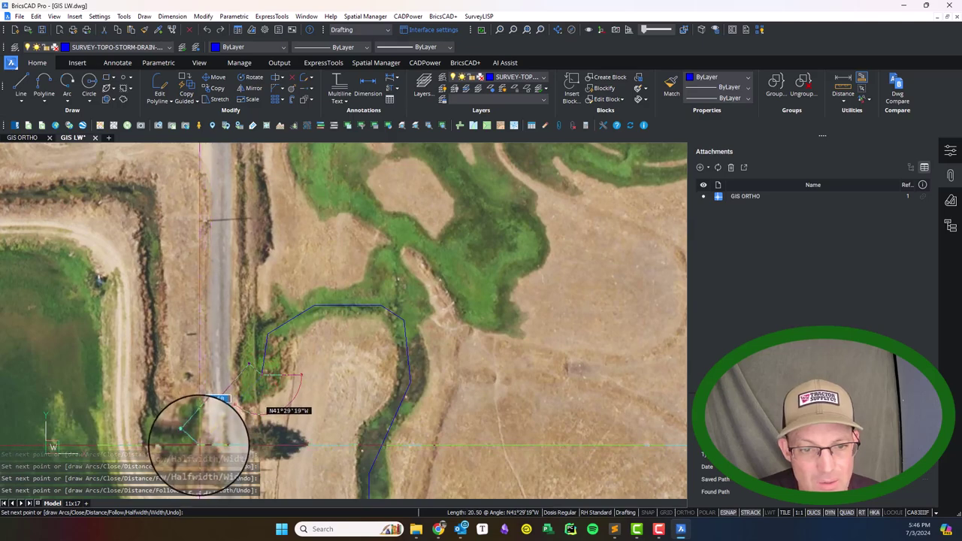
{"action": "middle_click_drag", "start_coordinate": [208, 371], "coordinate": [335, 247]}
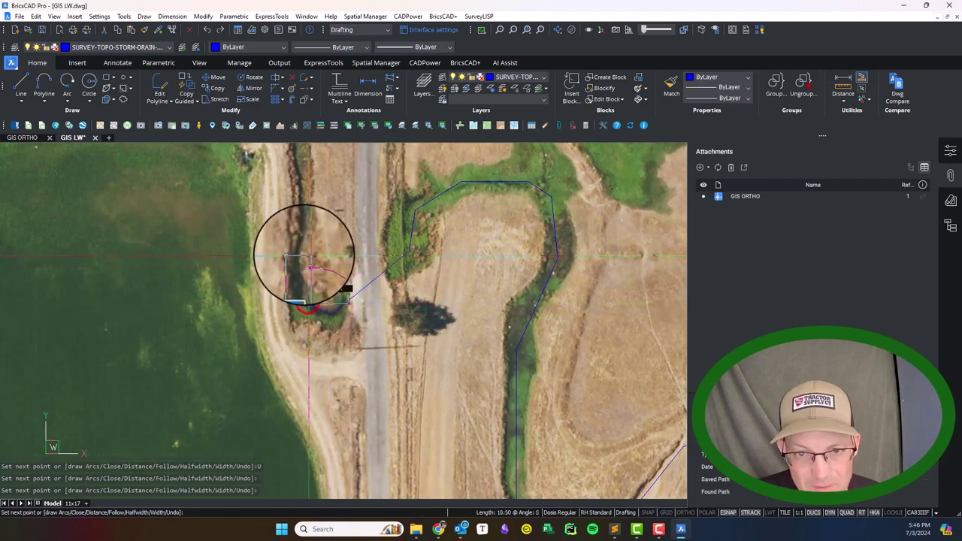
{"action": "scroll", "coordinate": [301, 267], "scroll_direction": "down", "scroll_amount": 6}
{"action": "key", "text": "Escape"}
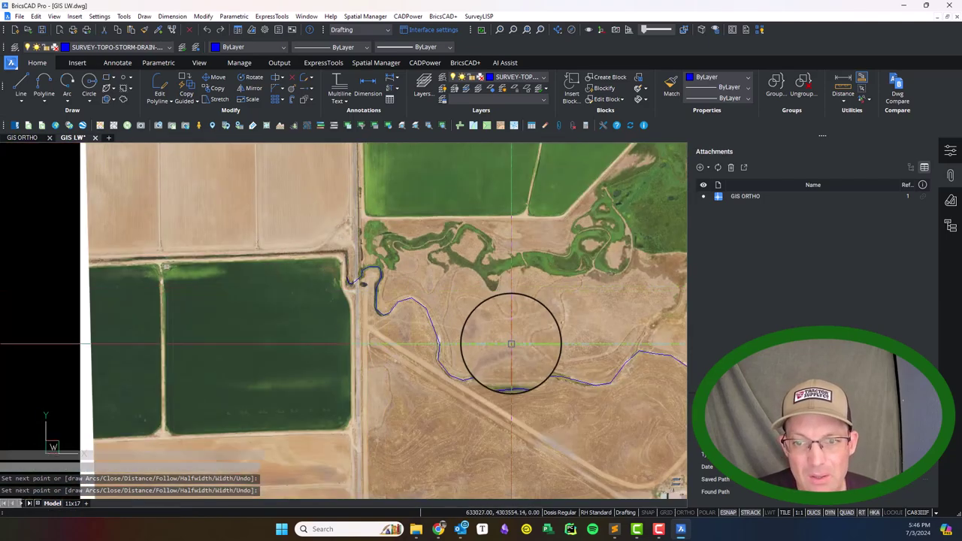
Examine the traced channel and the vegetated wetland and branching drainages north of it, from the paved road east to the orchard
{"action": "scroll", "coordinate": [608, 322], "scroll_direction": "down", "scroll_amount": 2}
{"action": "mouse_move", "coordinate": [608, 323]}
{"action": "middle_mouse_down"}
{"action": "mouse_move", "coordinate": [461, 322]}
{"action": "mouse_move", "coordinate": [402, 301]}
{"action": "middle_mouse_up"}
{"action": "middle_click_drag", "start_coordinate": [467, 323], "coordinate": [430, 307]}
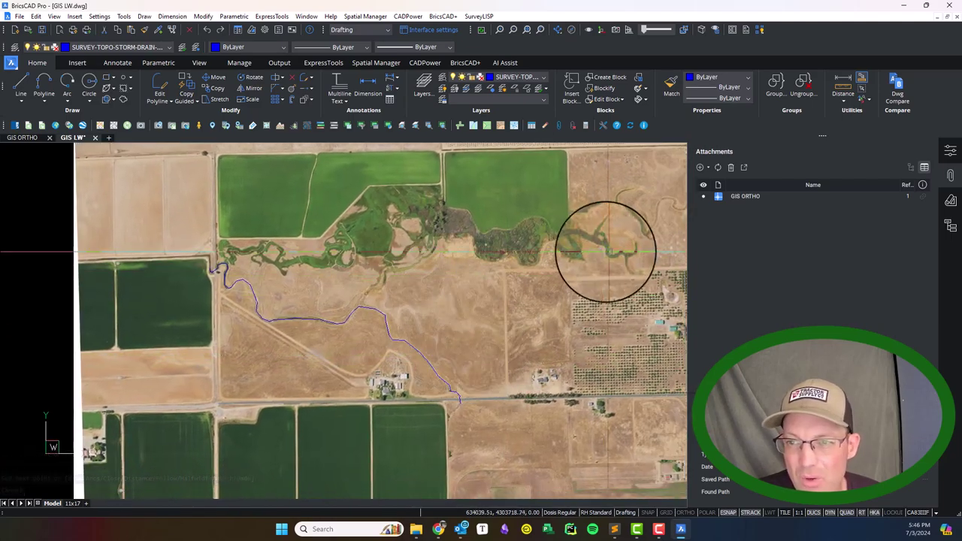
{"action": "middle_click_drag", "start_coordinate": [601, 247], "coordinate": [440, 263]}
{"action": "scroll", "coordinate": [534, 190], "scroll_direction": "up", "scroll_amount": 3}
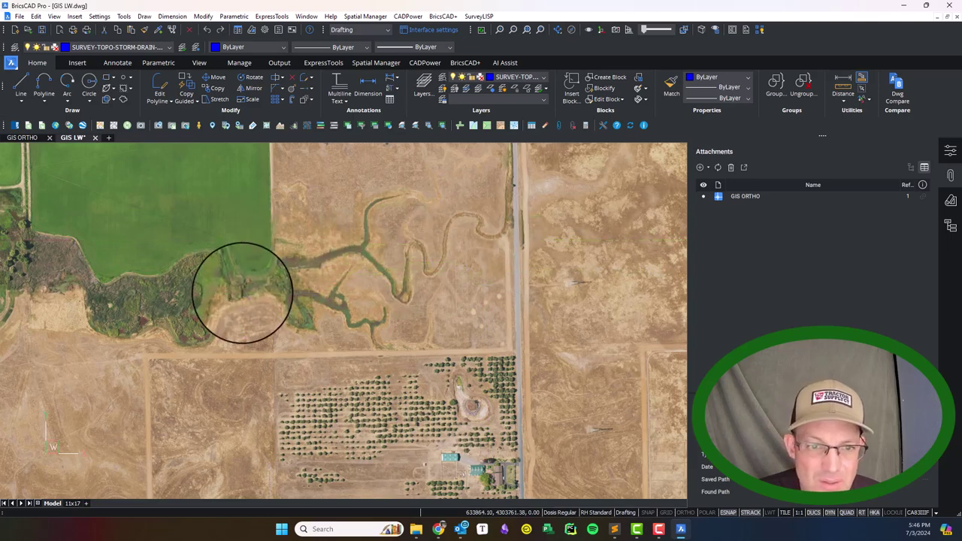
{"action": "mouse_move", "coordinate": [242, 293]}
{"action": "middle_mouse_down"}
{"action": "mouse_move", "coordinate": [604, 294]}
{"action": "mouse_move", "coordinate": [563, 290]}
{"action": "middle_mouse_up"}
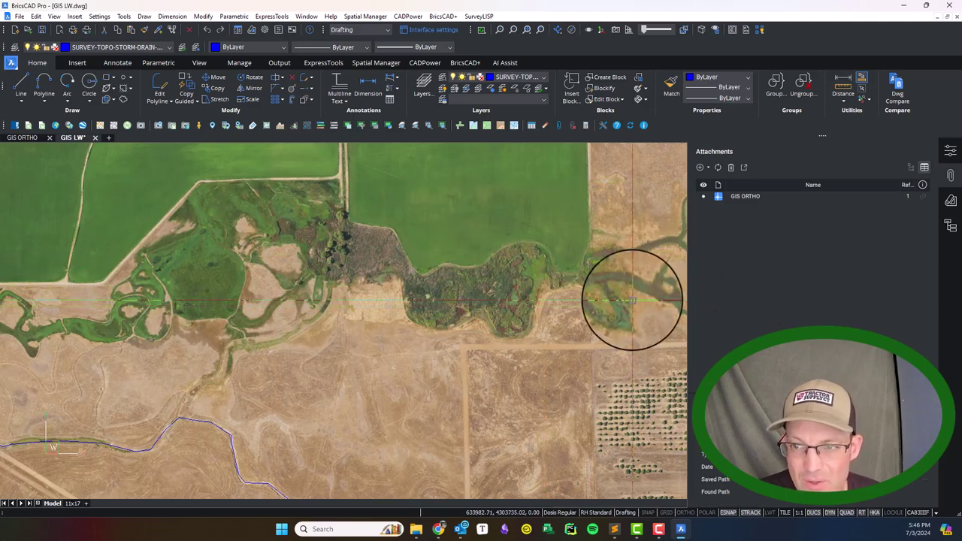
{"action": "middle_click_drag", "start_coordinate": [632, 300], "coordinate": [459, 278]}
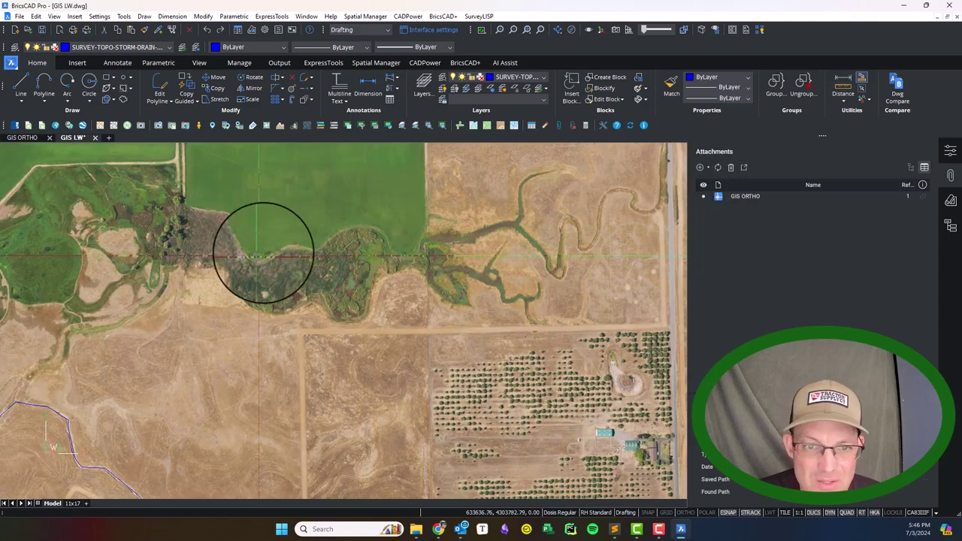
{"action": "middle_click_drag", "start_coordinate": [322, 215], "coordinate": [456, 215]}
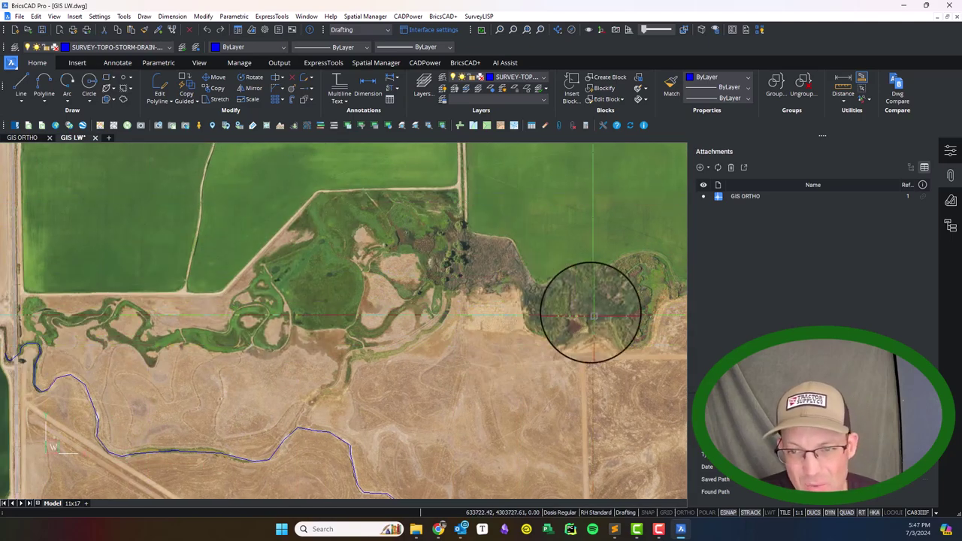
{"action": "middle_click_drag", "start_coordinate": [586, 325], "coordinate": [466, 301]}
{"action": "scroll", "coordinate": [418, 296], "scroll_direction": "up", "scroll_amount": 4}
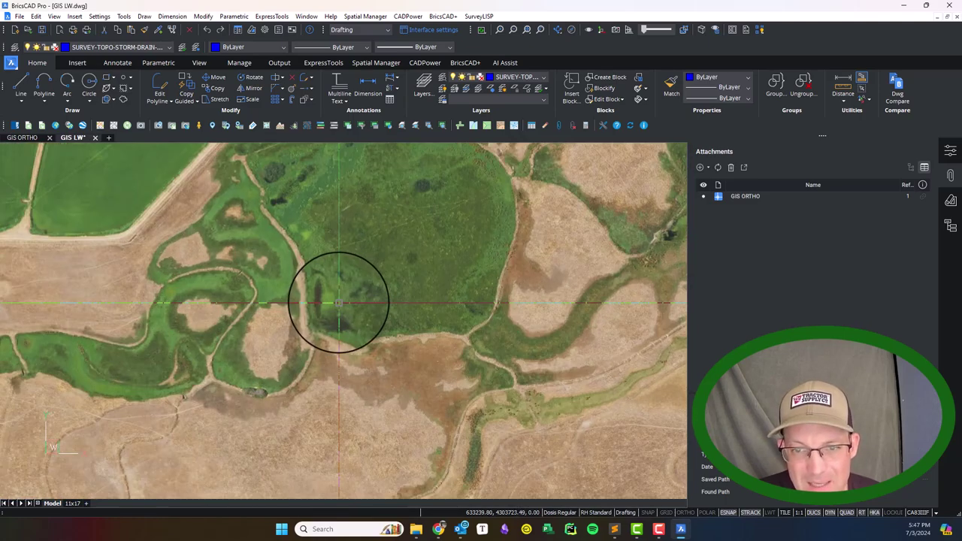
{"action": "scroll", "coordinate": [350, 300], "scroll_direction": "down", "scroll_amount": 5}
{"action": "scroll", "coordinate": [363, 304], "scroll_direction": "up", "scroll_amount": 2}
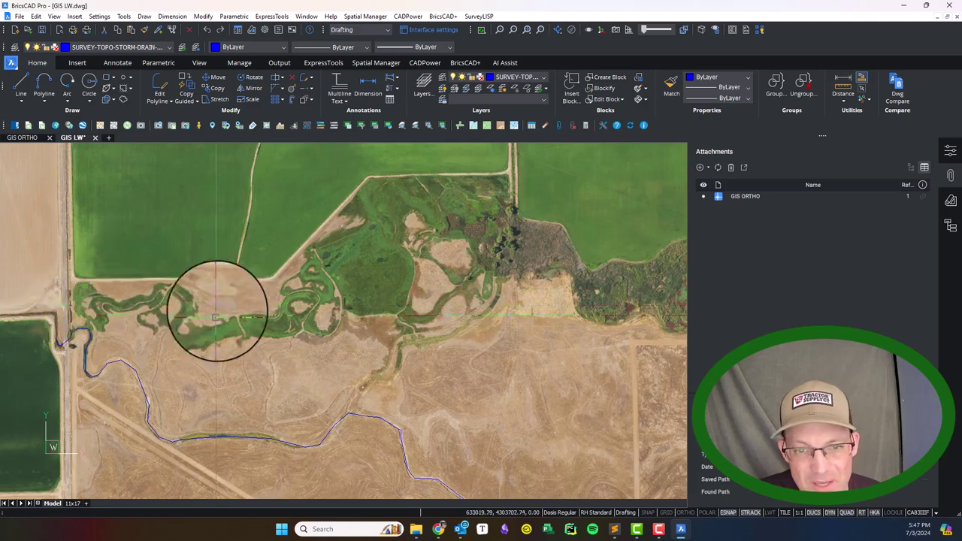
{"action": "mouse_move", "coordinate": [522, 365]}
{"action": "middle_mouse_down"}
{"action": "mouse_move", "coordinate": [397, 354]}
{"action": "mouse_move", "coordinate": [97, 278]}
{"action": "mouse_move", "coordinate": [593, 278]}
{"action": "mouse_move", "coordinate": [468, 327]}
{"action": "mouse_move", "coordinate": [545, 322]}
{"action": "mouse_move", "coordinate": [592, 287]}
{"action": "mouse_move", "coordinate": [638, 315]}
{"action": "middle_mouse_up"}
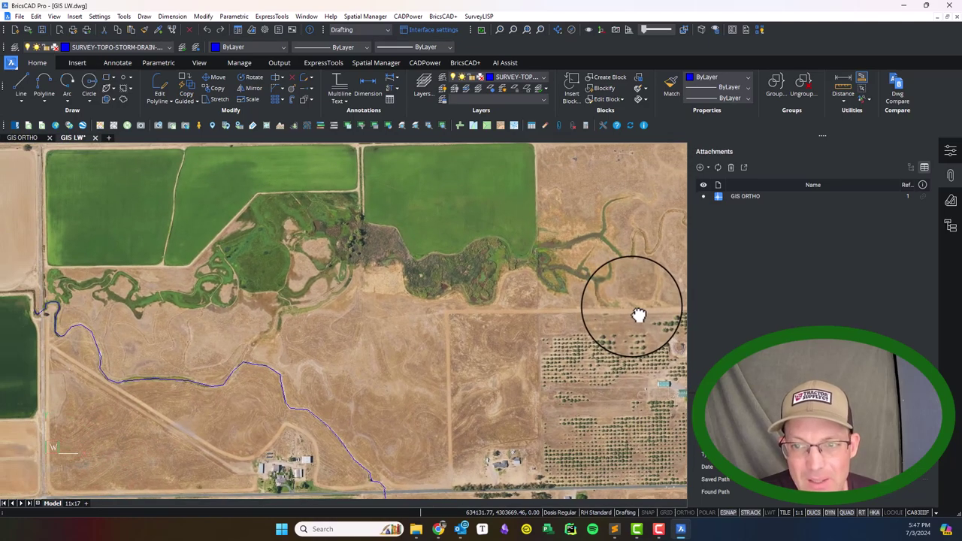
{"action": "middle_click_drag", "start_coordinate": [246, 302], "coordinate": [313, 278]}
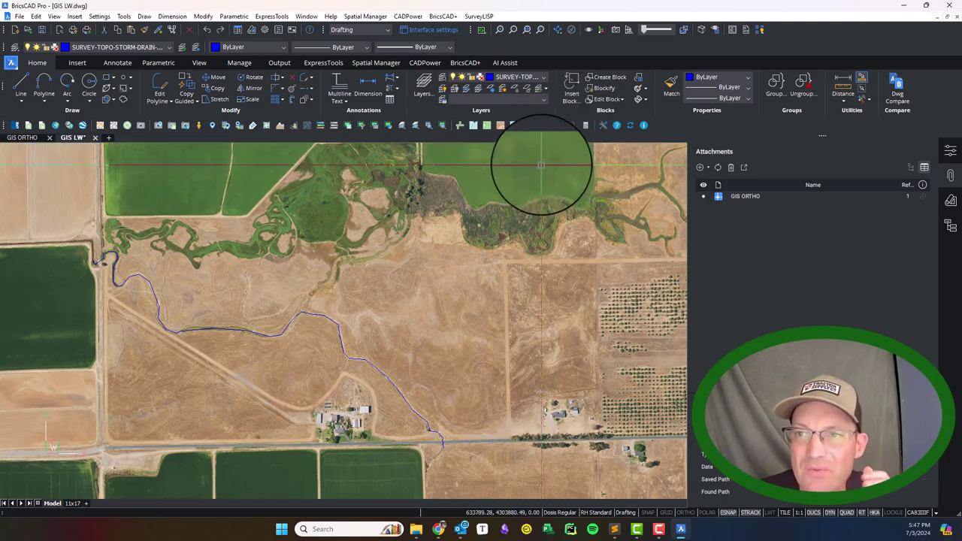
Save the GIS LW drawing with the whole orthophoto and the traced drainage channel in view
{"action": "scroll", "coordinate": [432, 288], "scroll_direction": "down", "scroll_amount": 3}
{"action": "middle_click_drag", "start_coordinate": [472, 282], "coordinate": [350, 296]}
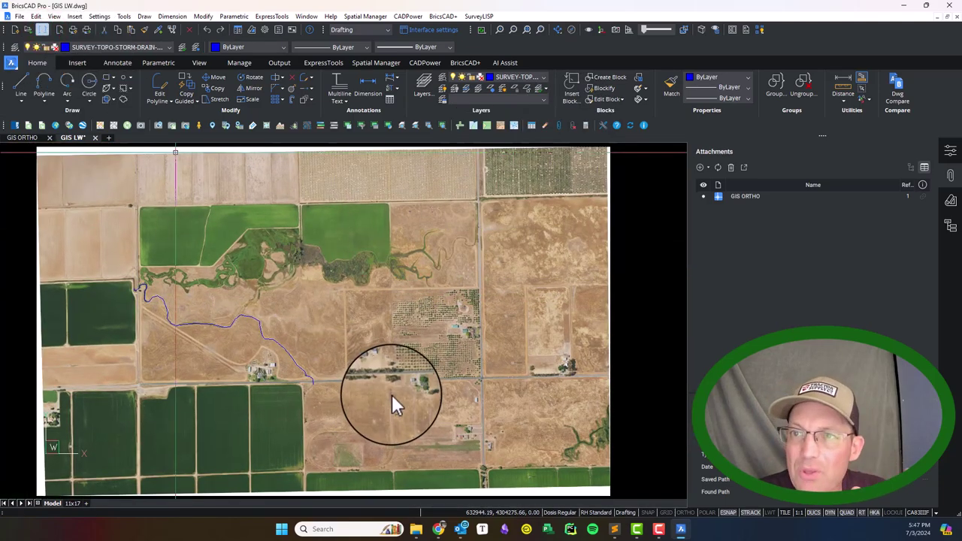
{"action": "key", "text": "ctrl+s"}
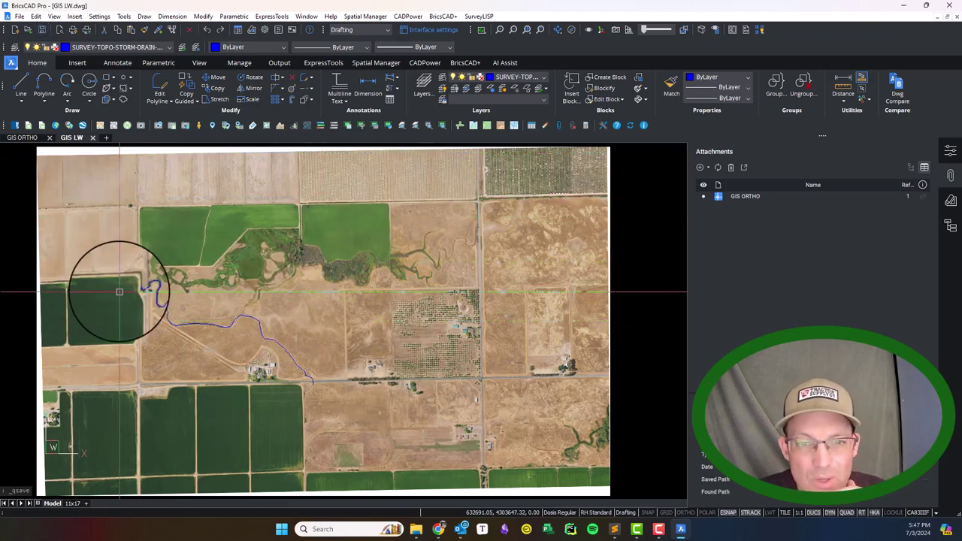
{"action": "mouse_move", "coordinate": [157, 294]}
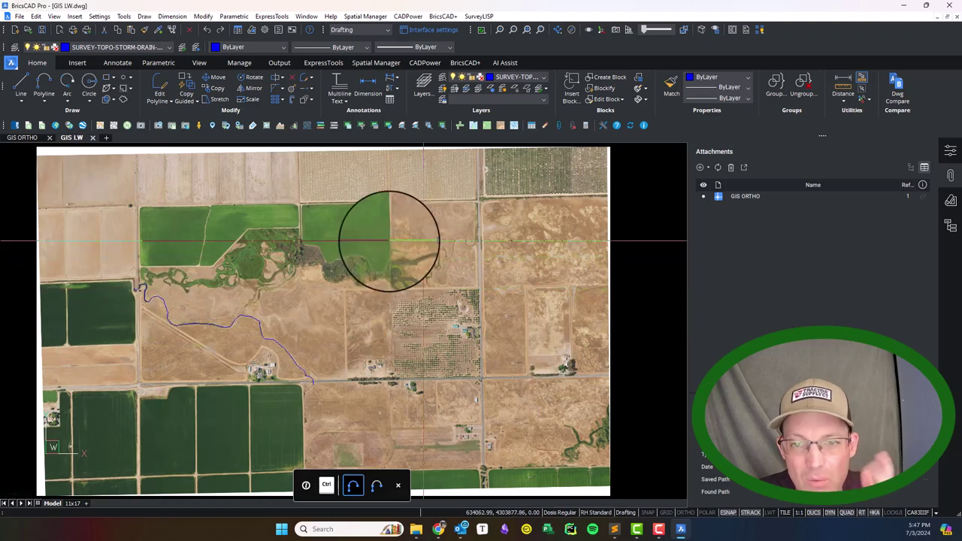